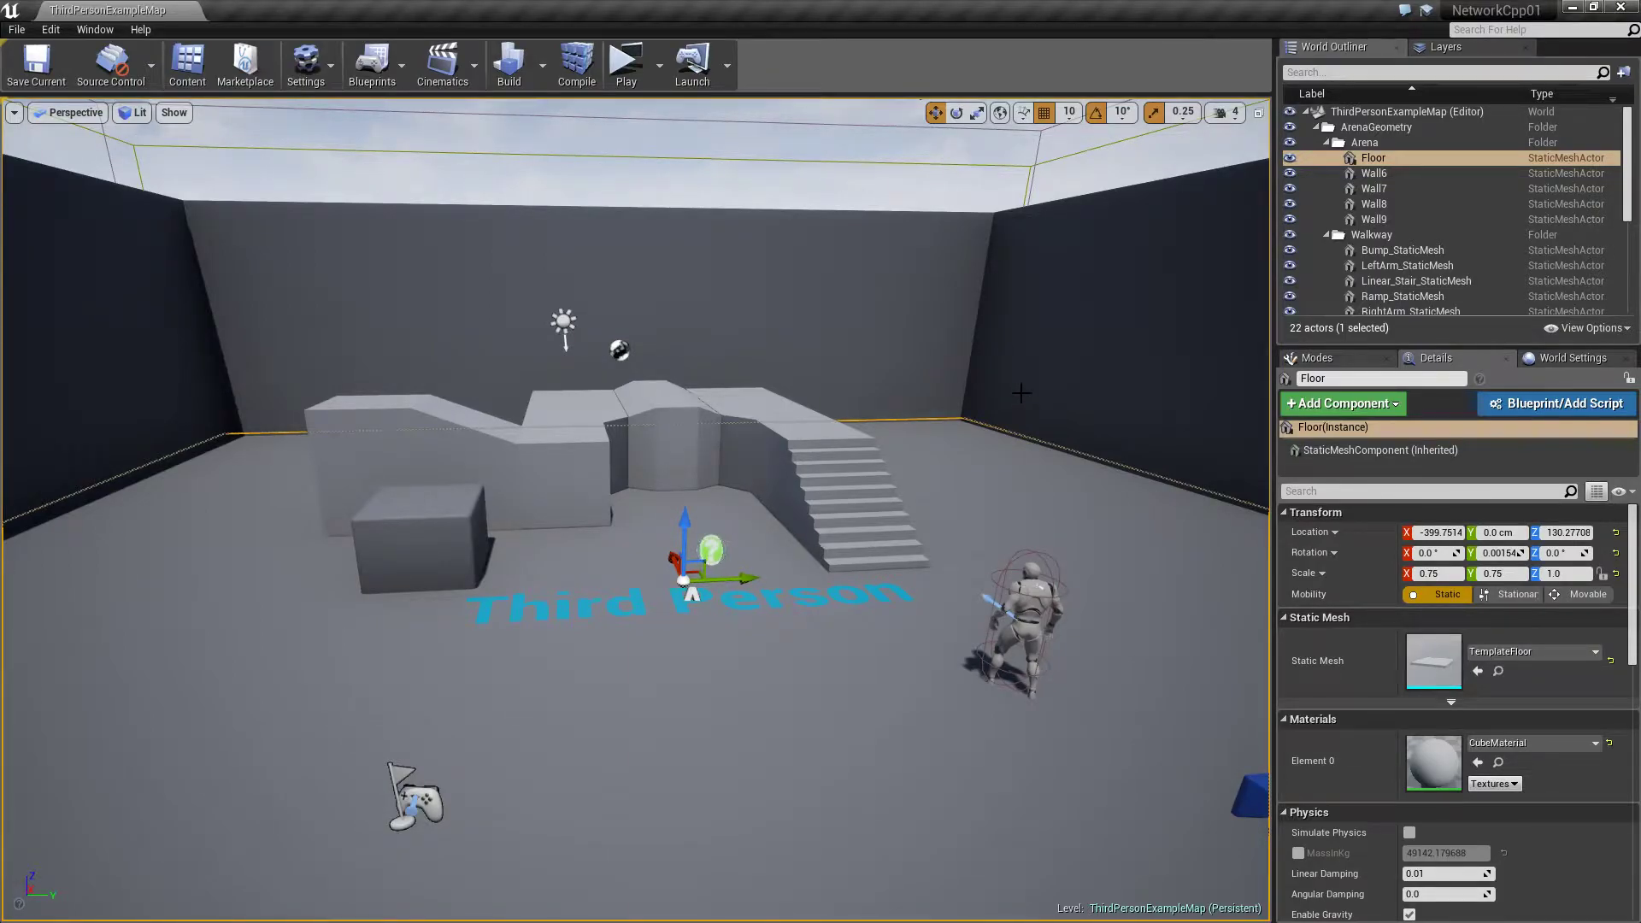
# - Examine the C++ Third Person template among the new-project options, and close them without creating a project
pyautogui.click(17, 29)
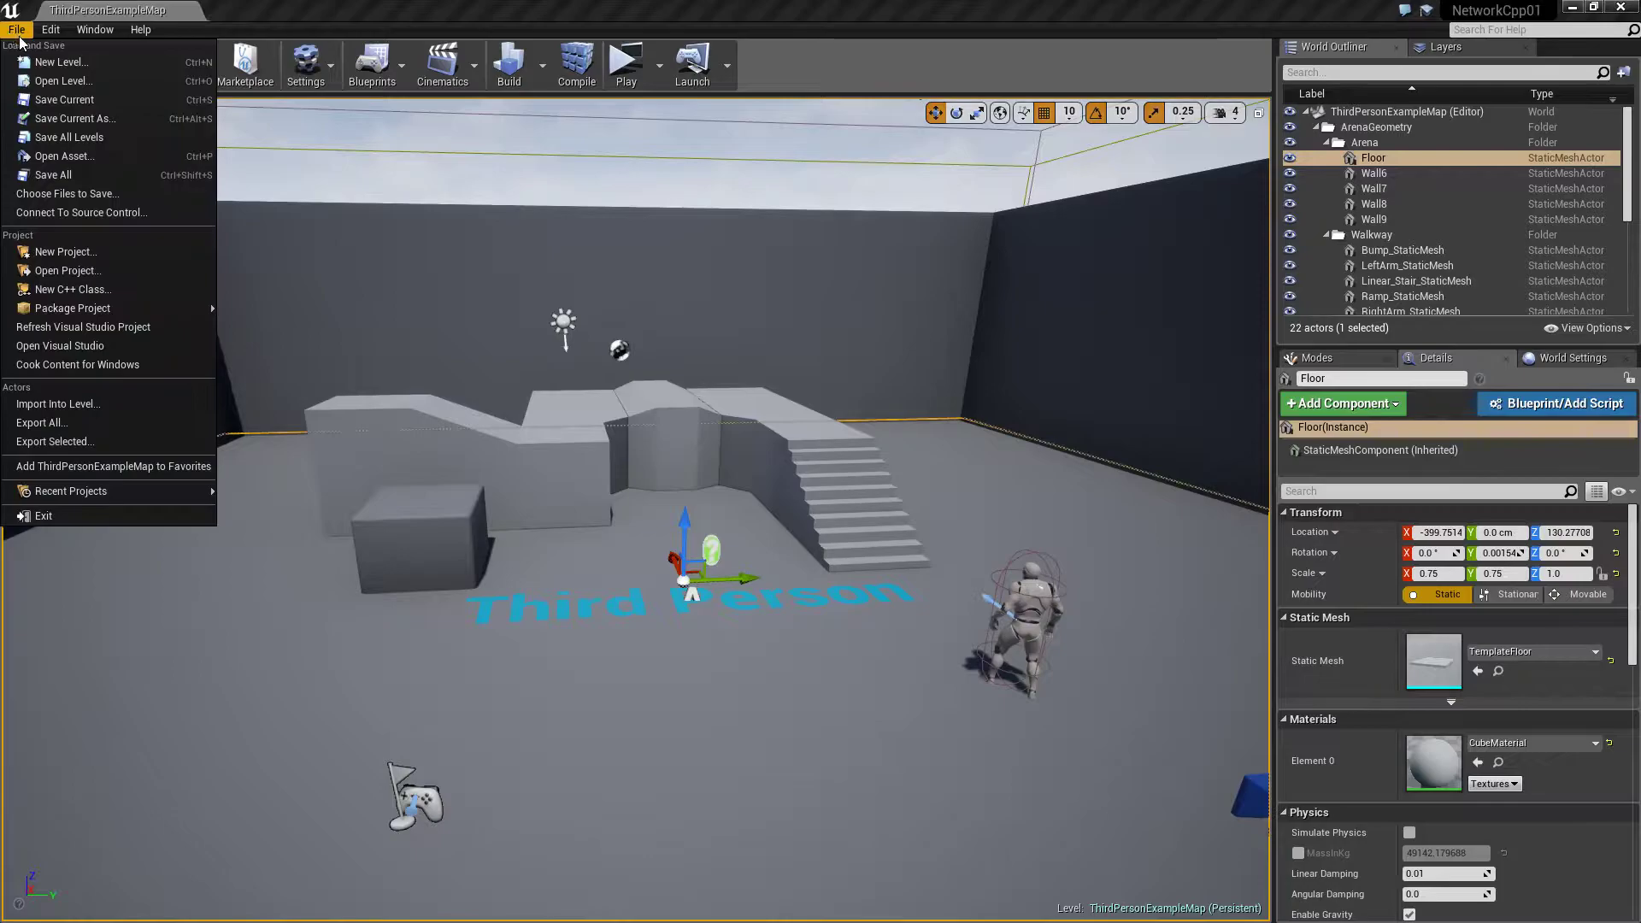
pyautogui.click(70, 251)
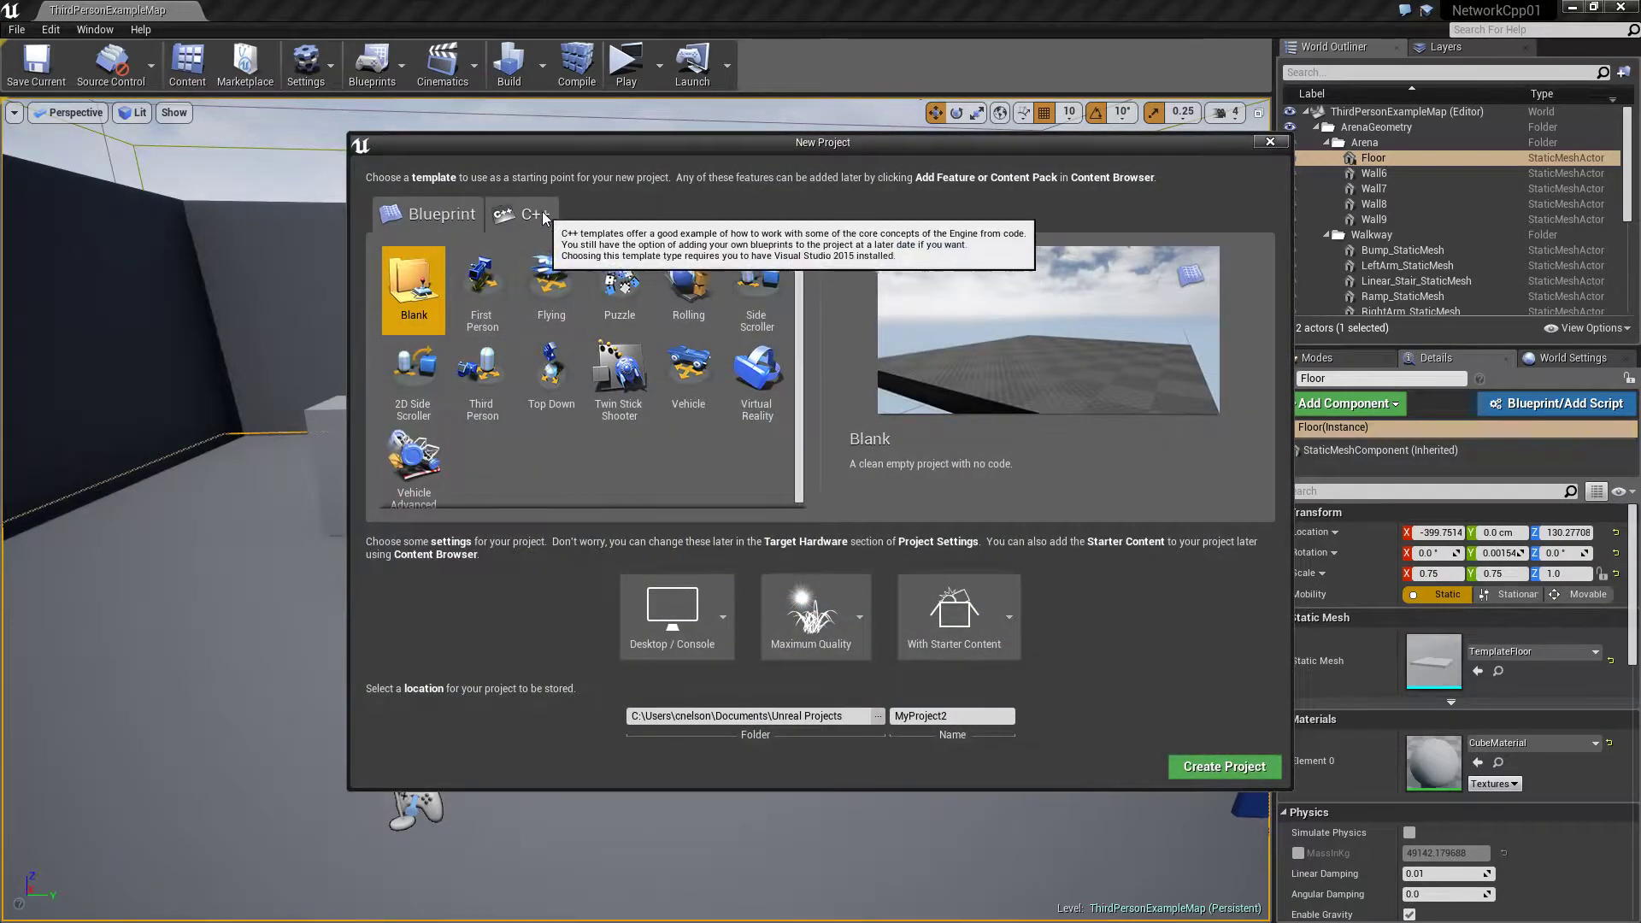
pyautogui.click(541, 212)
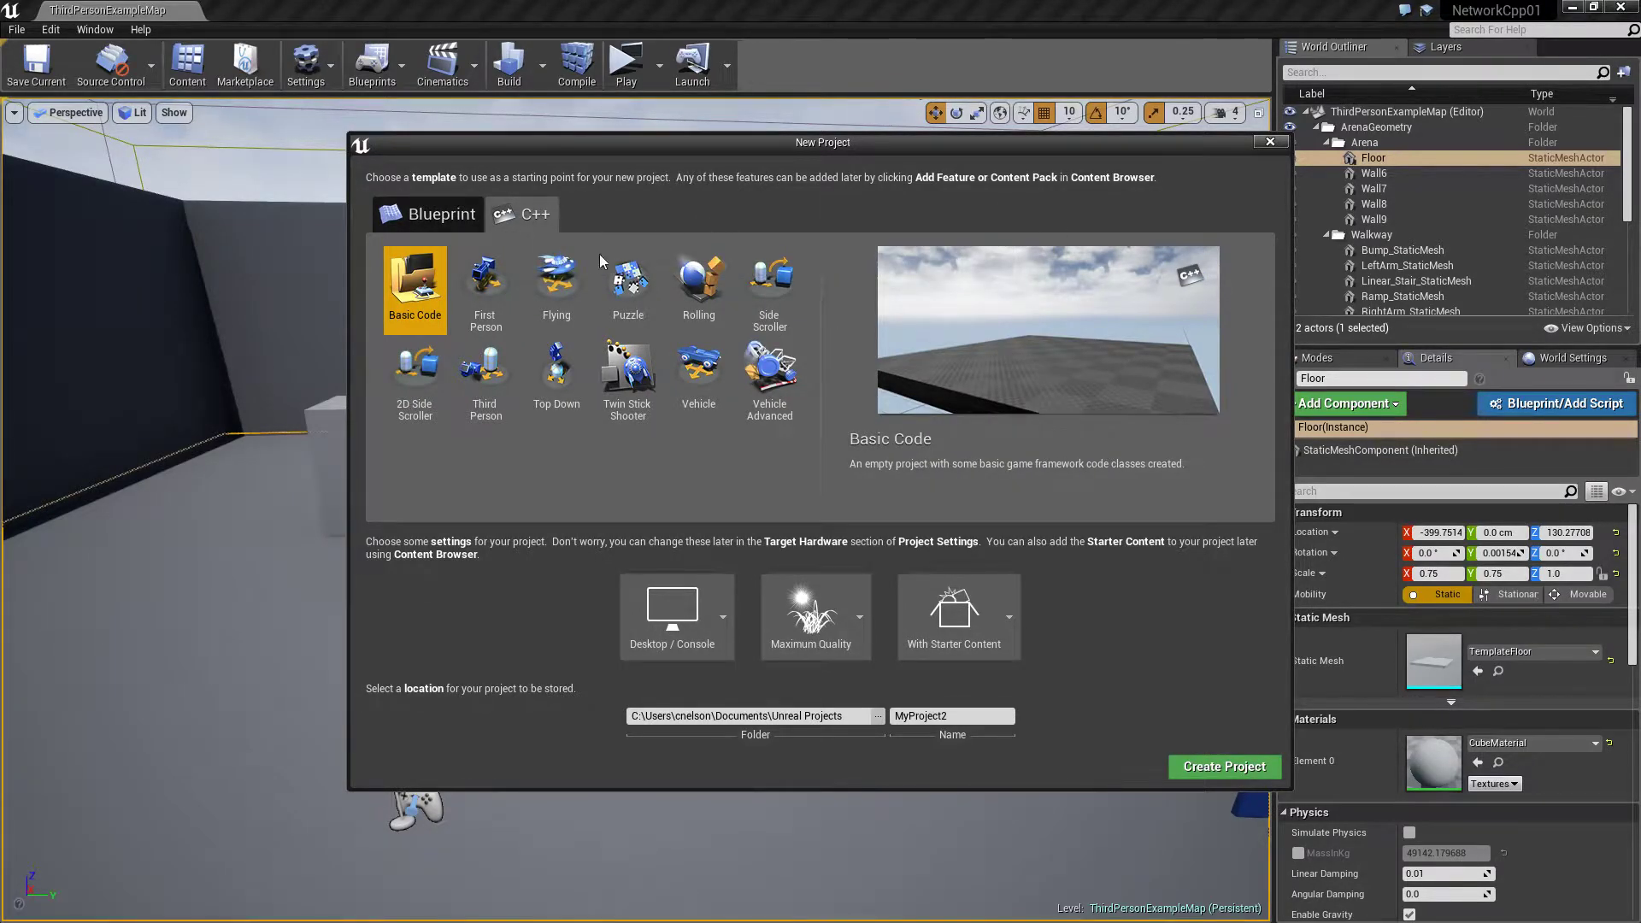
pyautogui.click(493, 393)
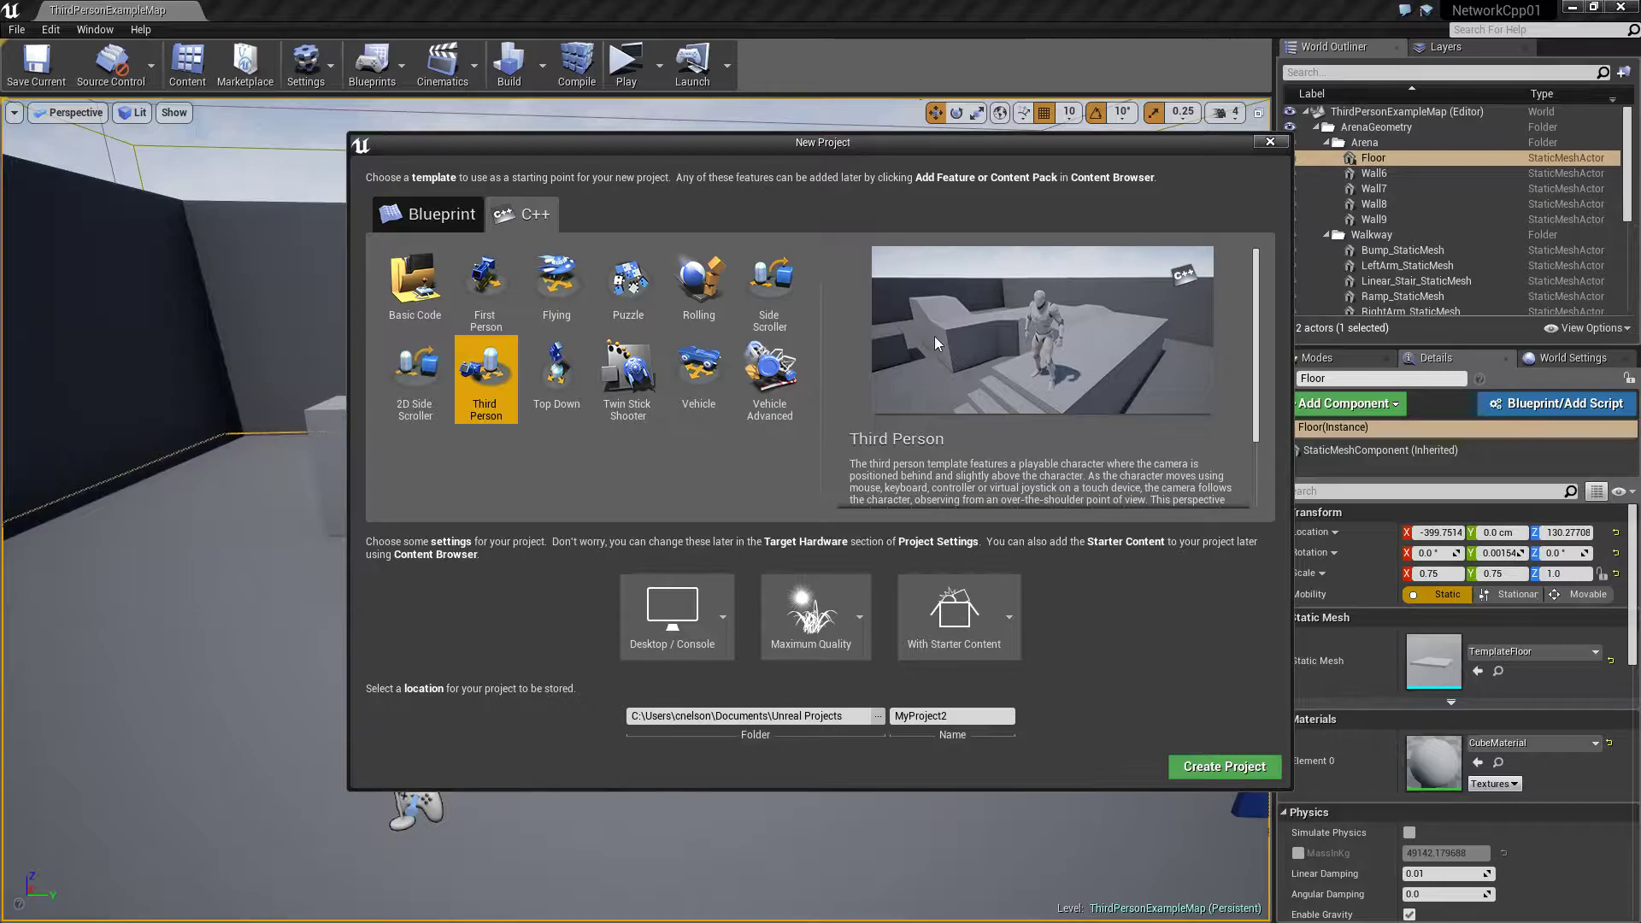
pyautogui.click(1270, 142)
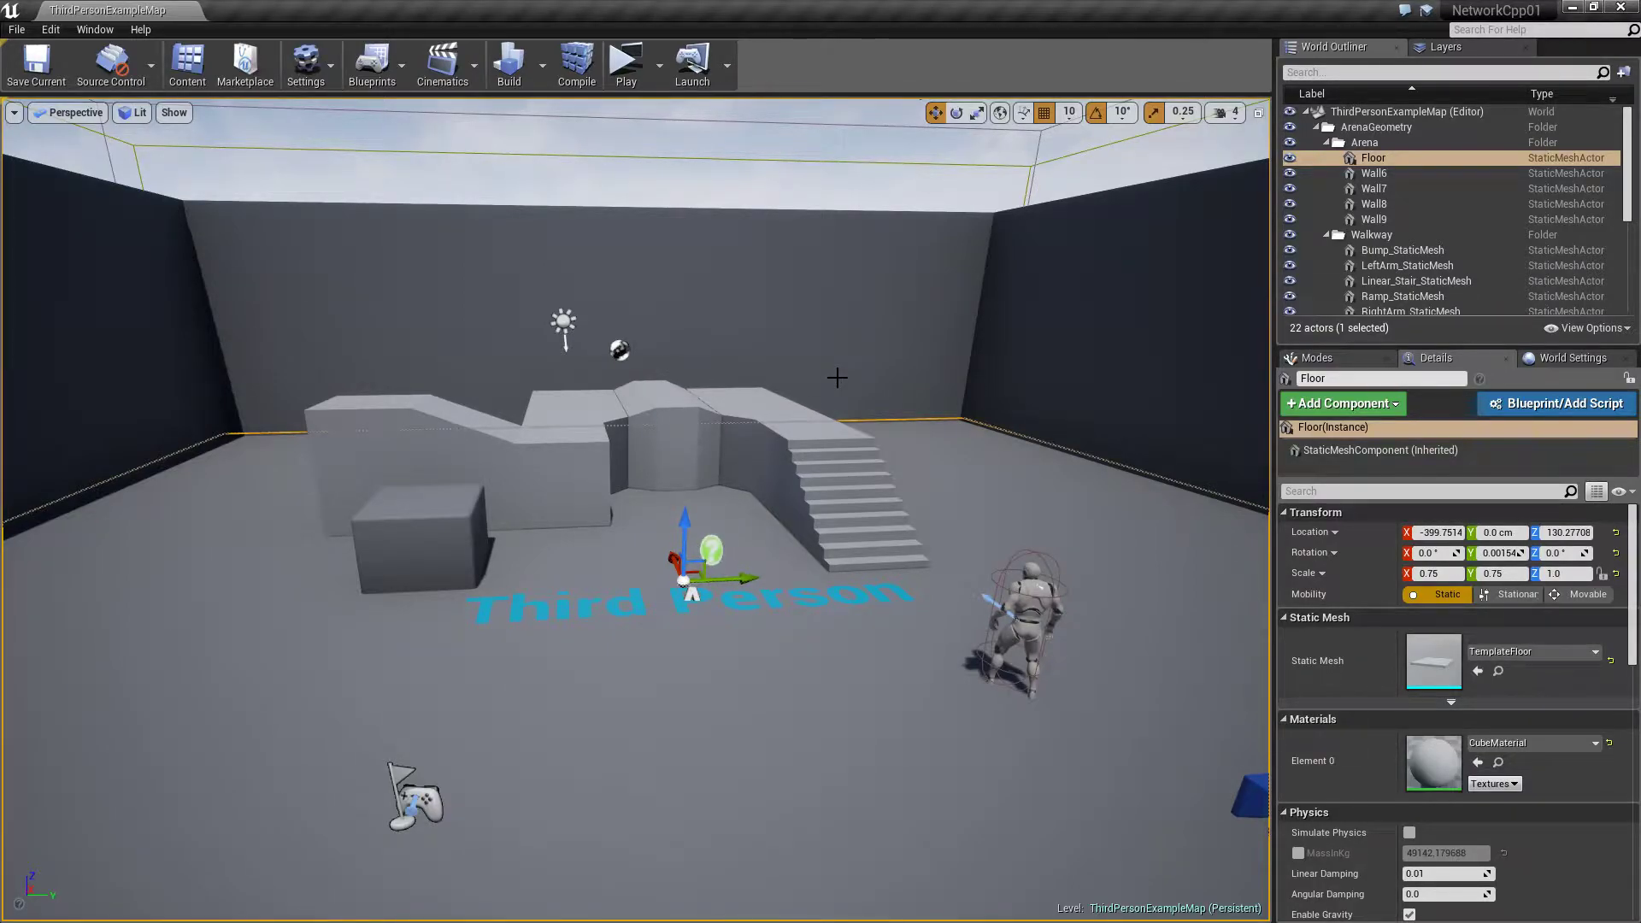
# - Switch to Visual Studio and examine the NetworkCpp01Character and NetworkCpp01GameMode header and source files
pyautogui.hotkey('alt', 'Tab')
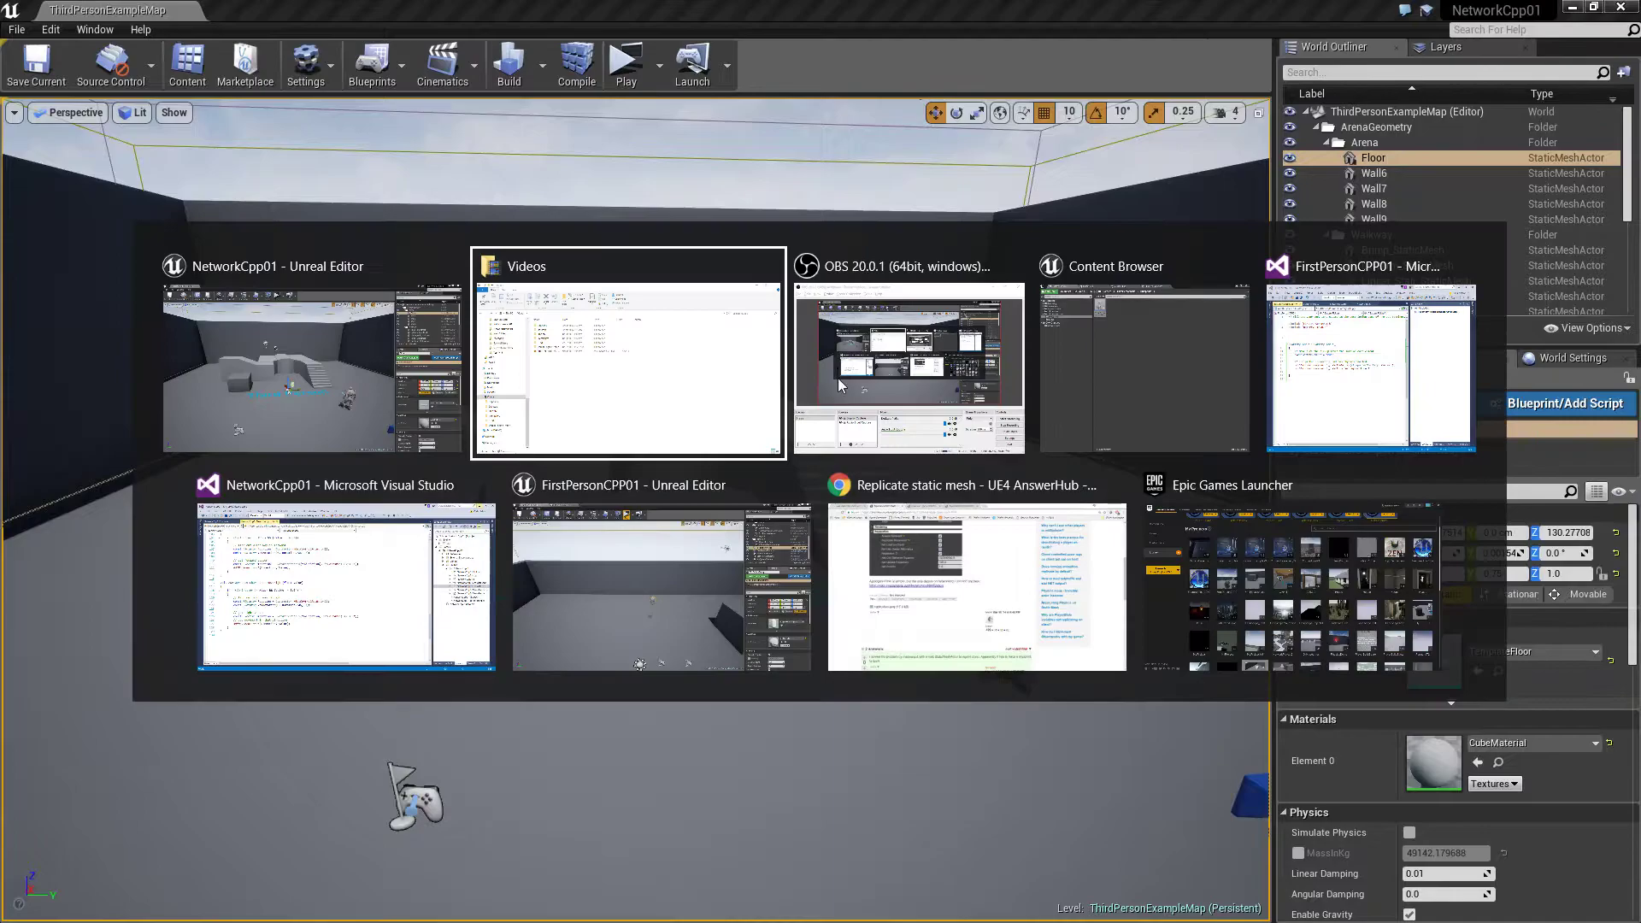
pyautogui.hotkey('alt', 'Tab')
pyautogui.hotkey('alt', 'Tab')
pyautogui.hotkey('alt', 'Tab')
pyautogui.hotkey('alt', 'Tab')
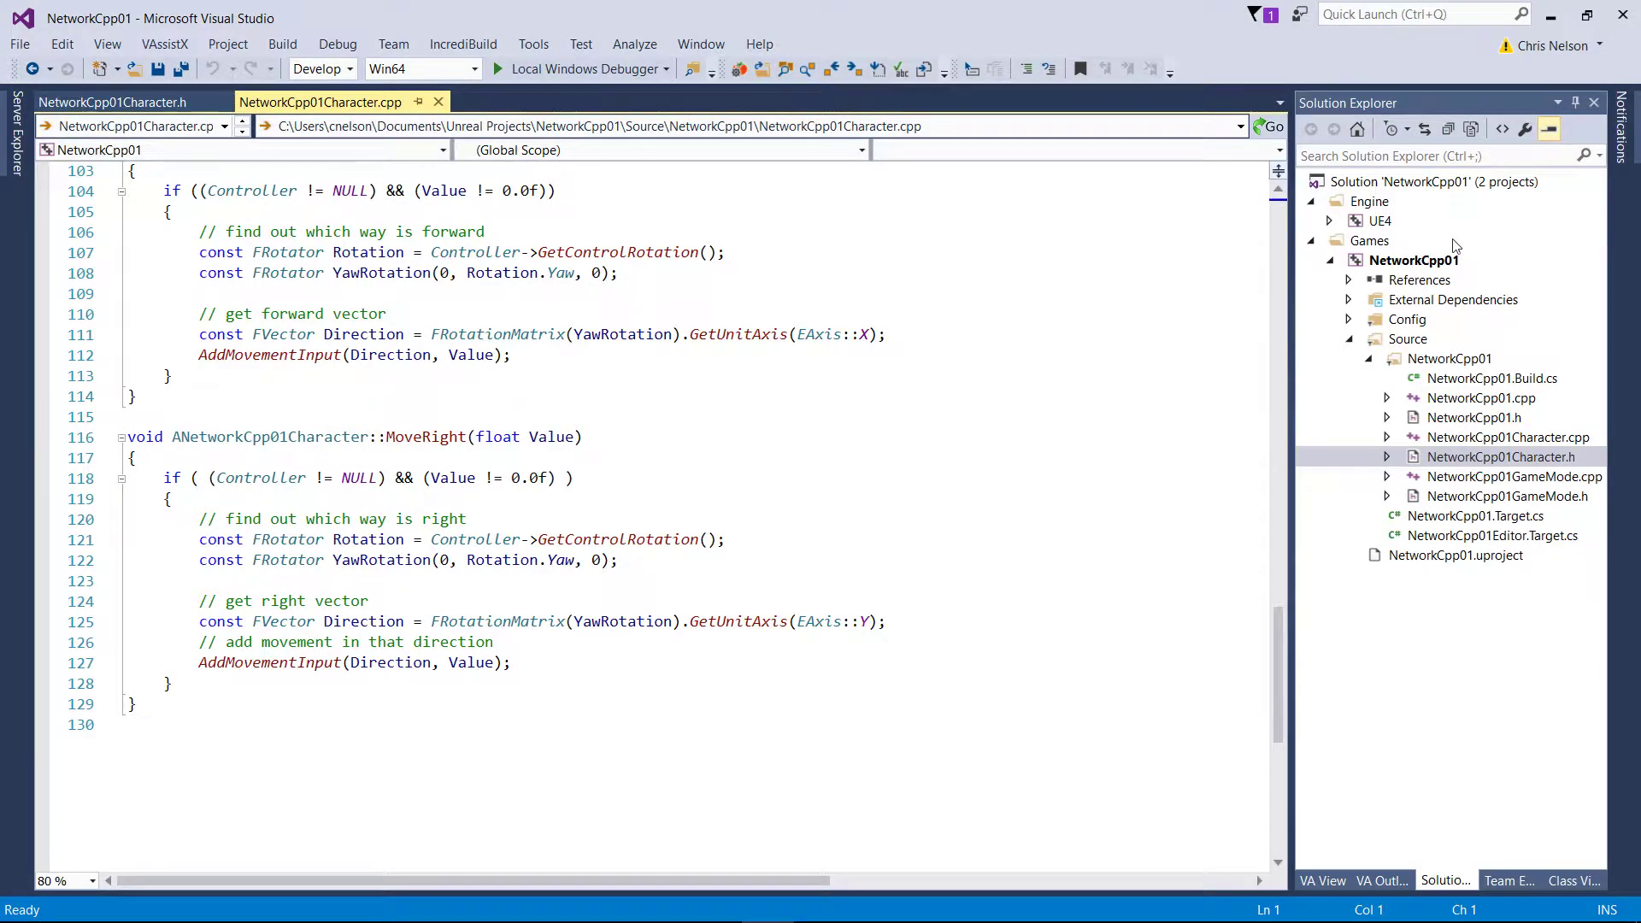
pyautogui.click(120, 102)
pyautogui.click(290, 102)
pyautogui.doubleClick(1472, 496)
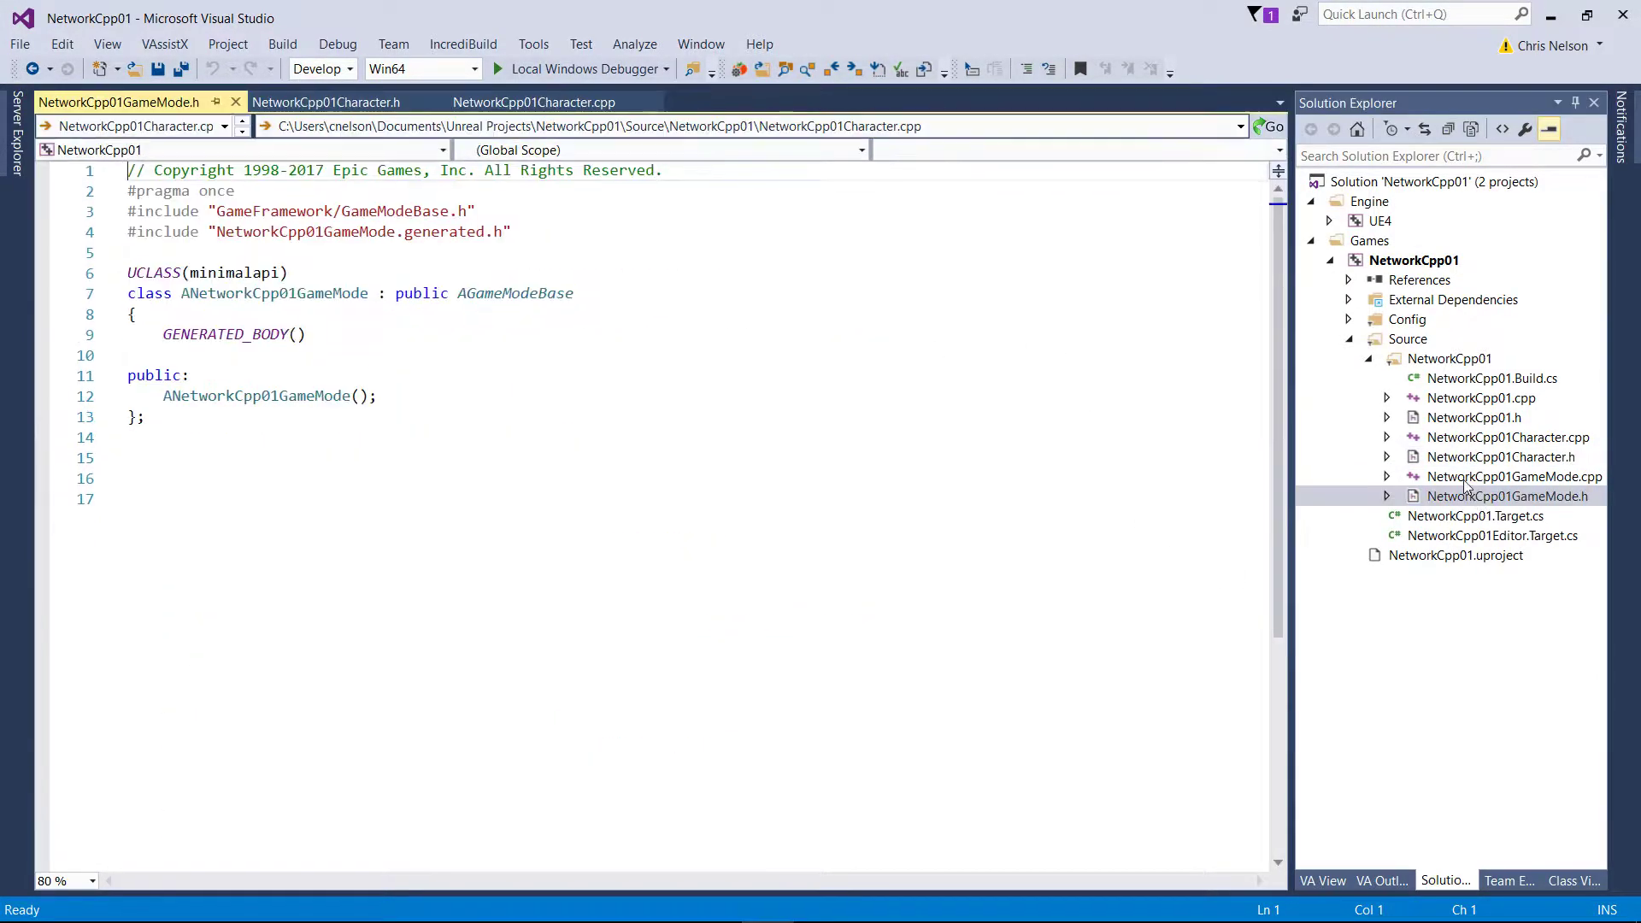
pyautogui.doubleClick(1465, 477)
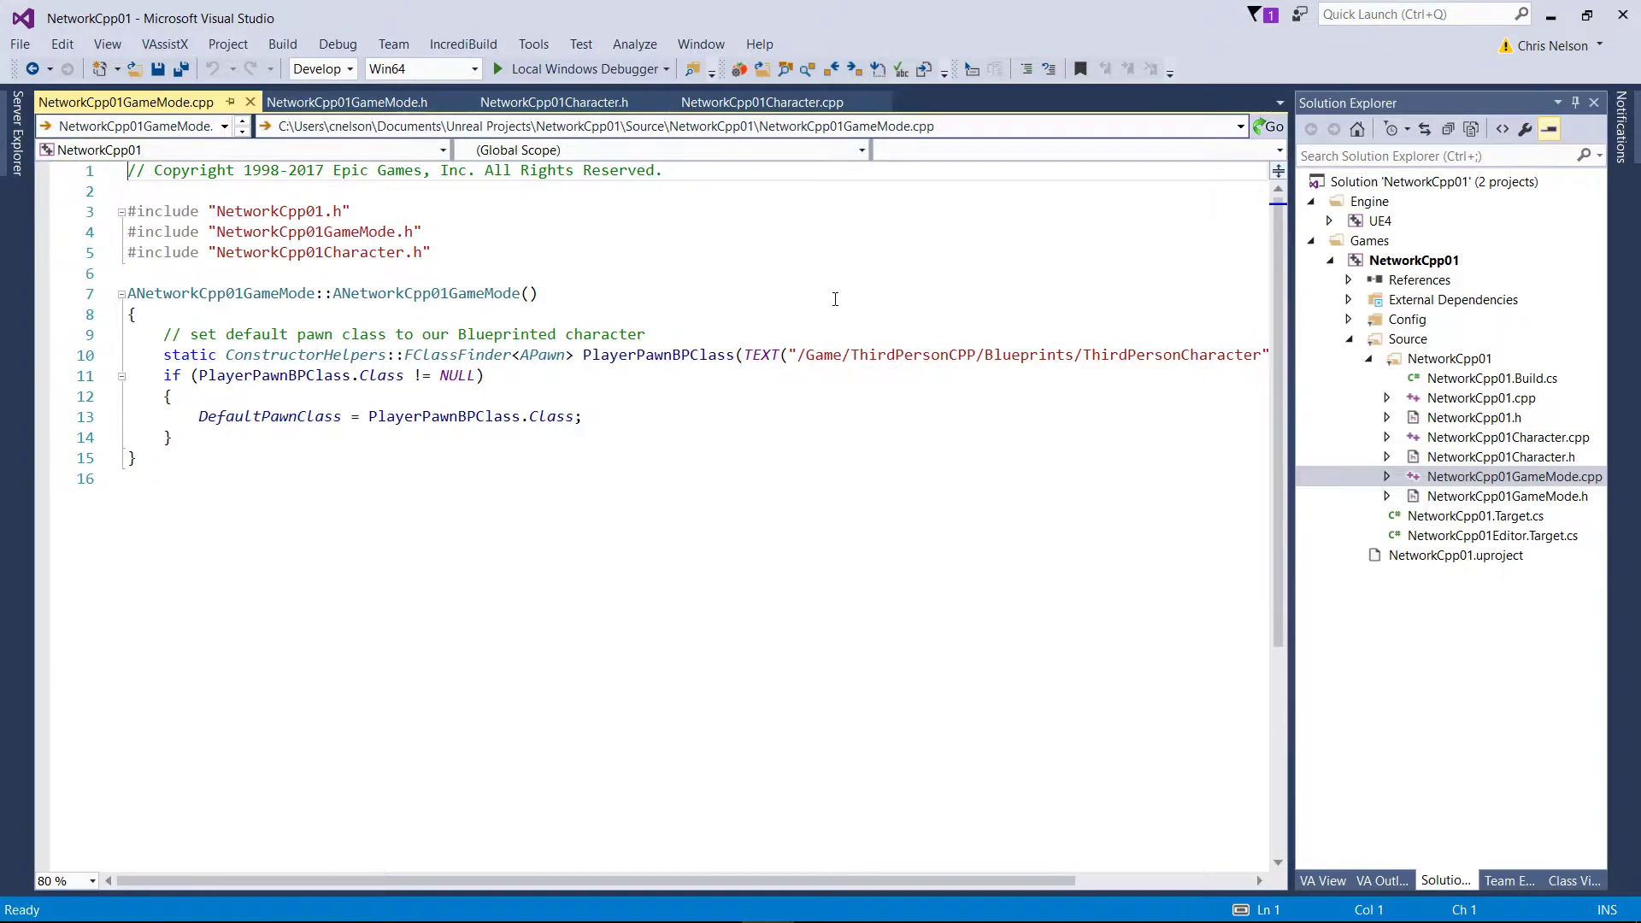
# - Back in the Unreal Editor, set the number of players for play mode to 2 and review the advanced play settings
pyautogui.hotkey('alt', 'Tab')
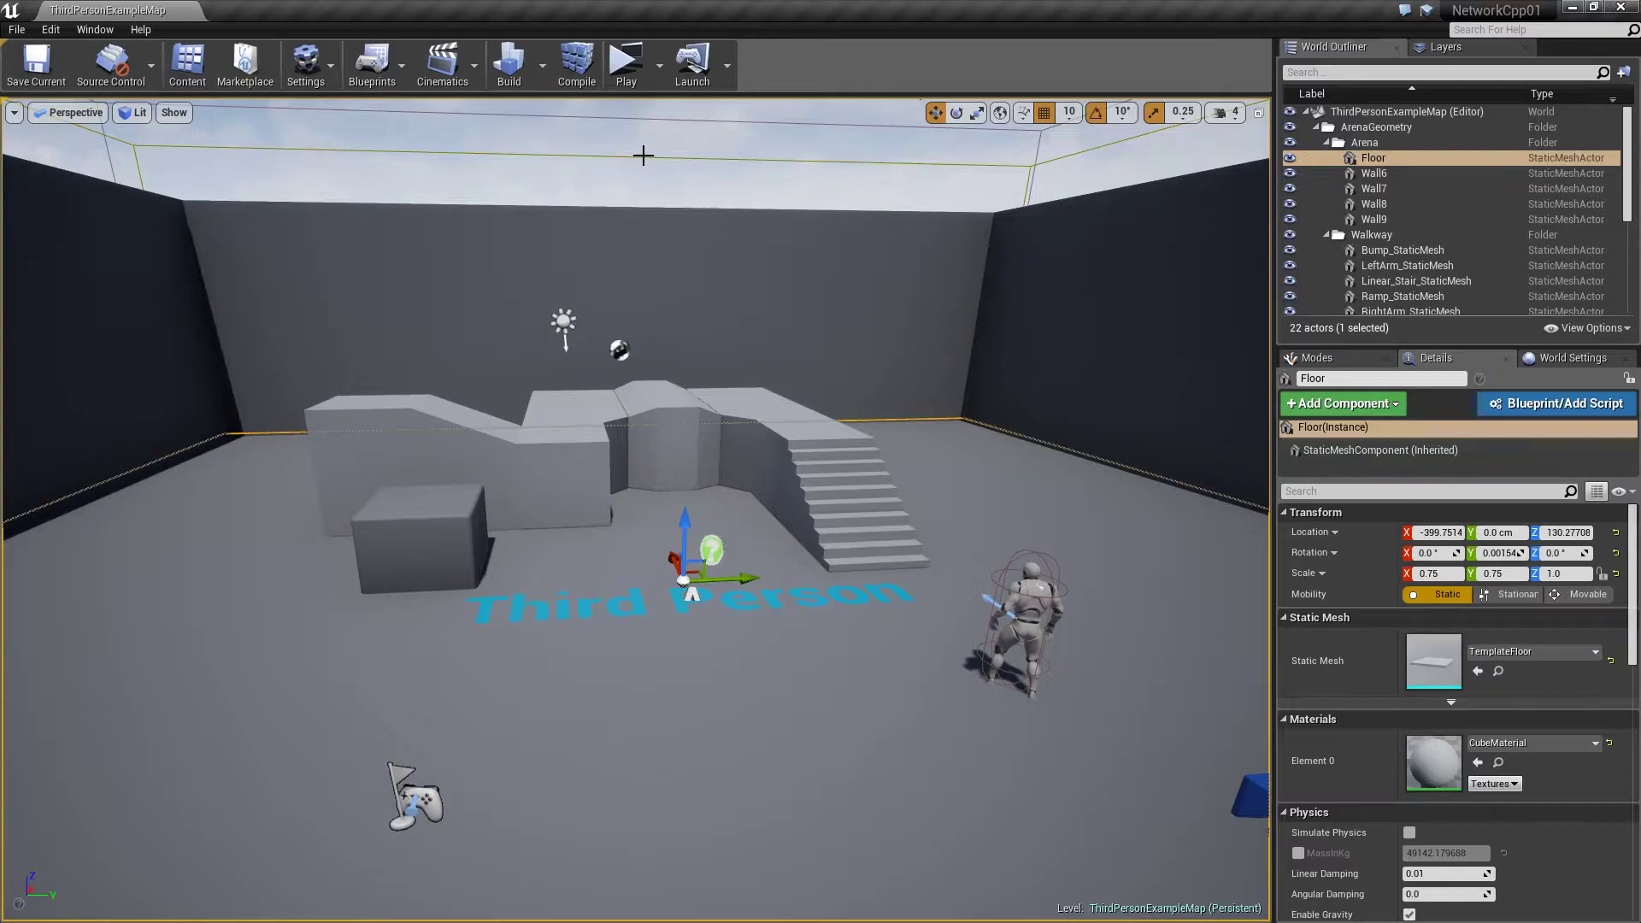
pyautogui.click(660, 65)
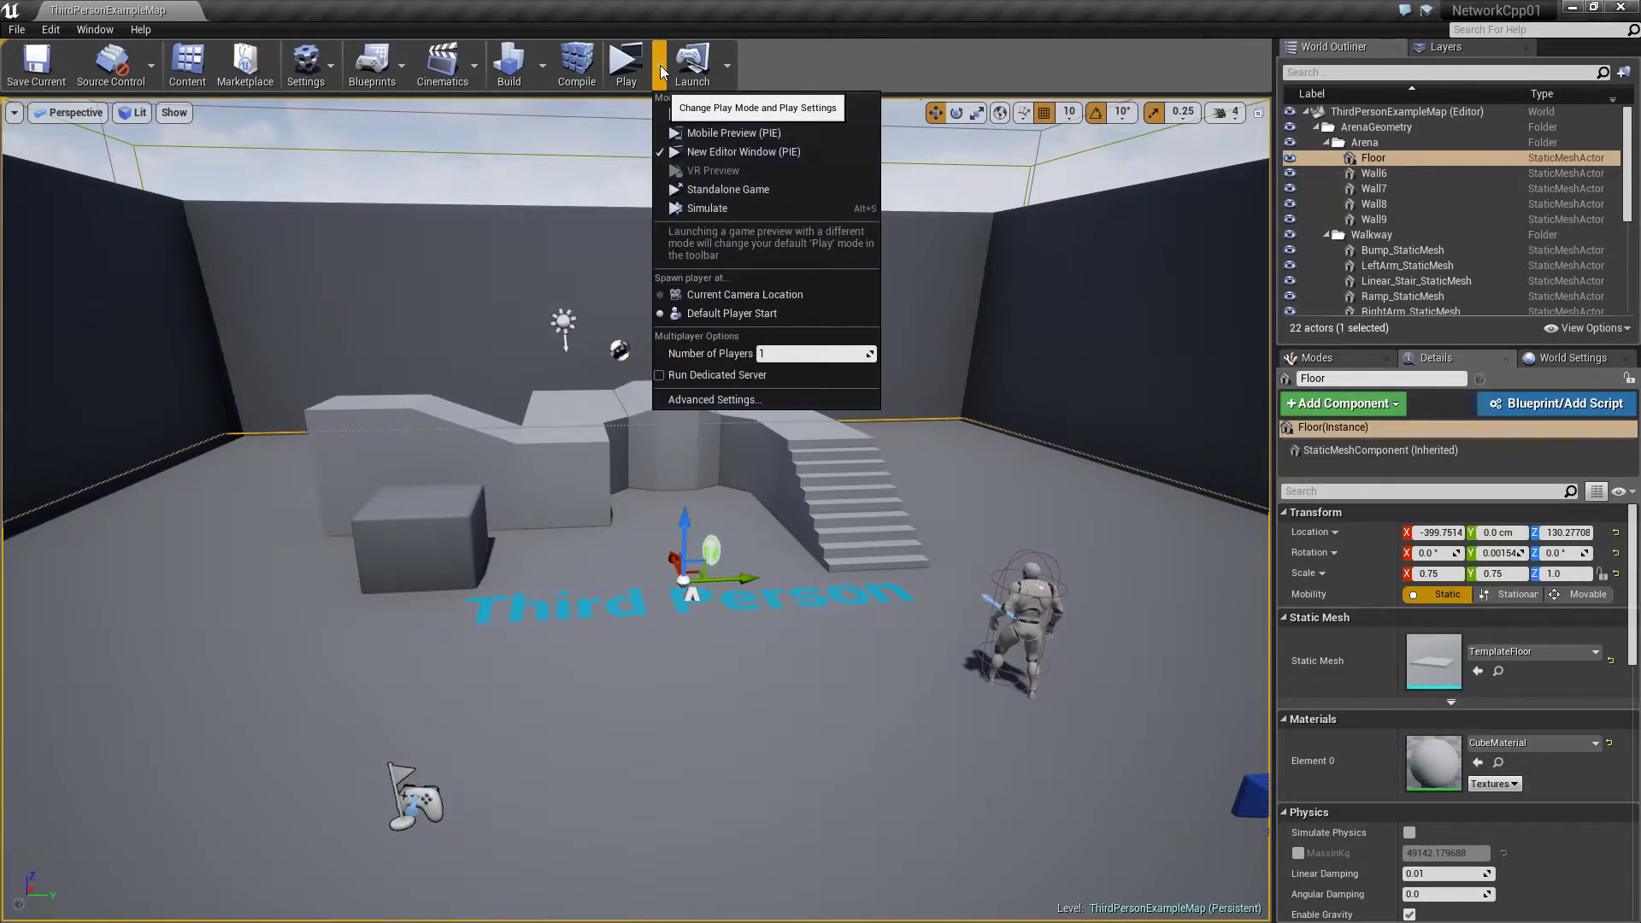
pyautogui.click(765, 355)
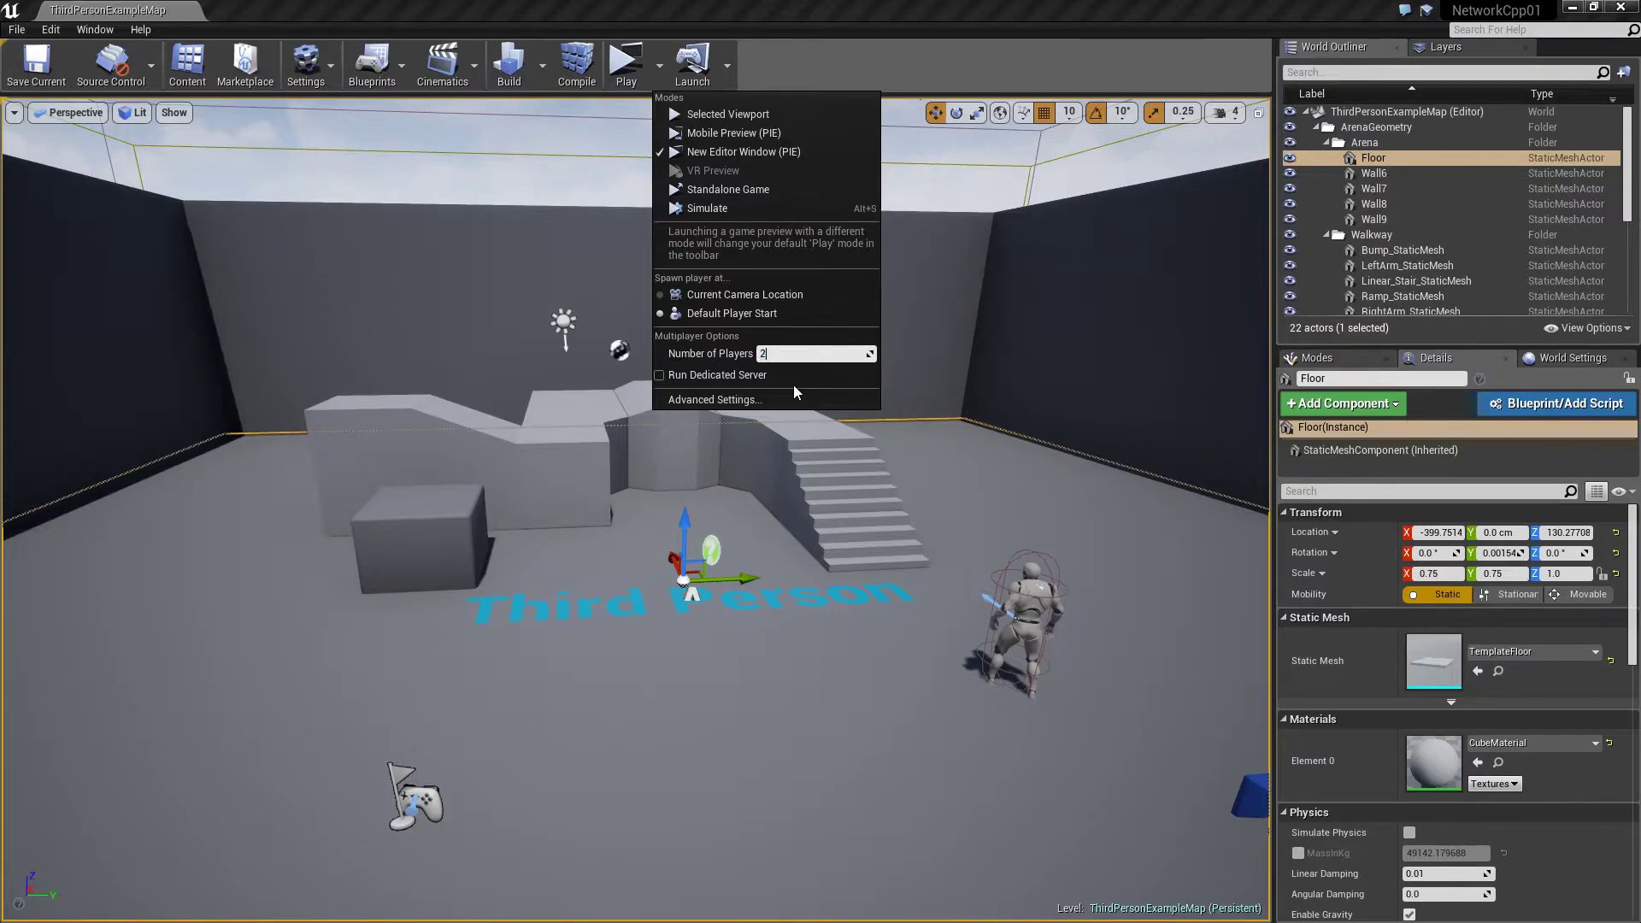
pyautogui.click(729, 403)
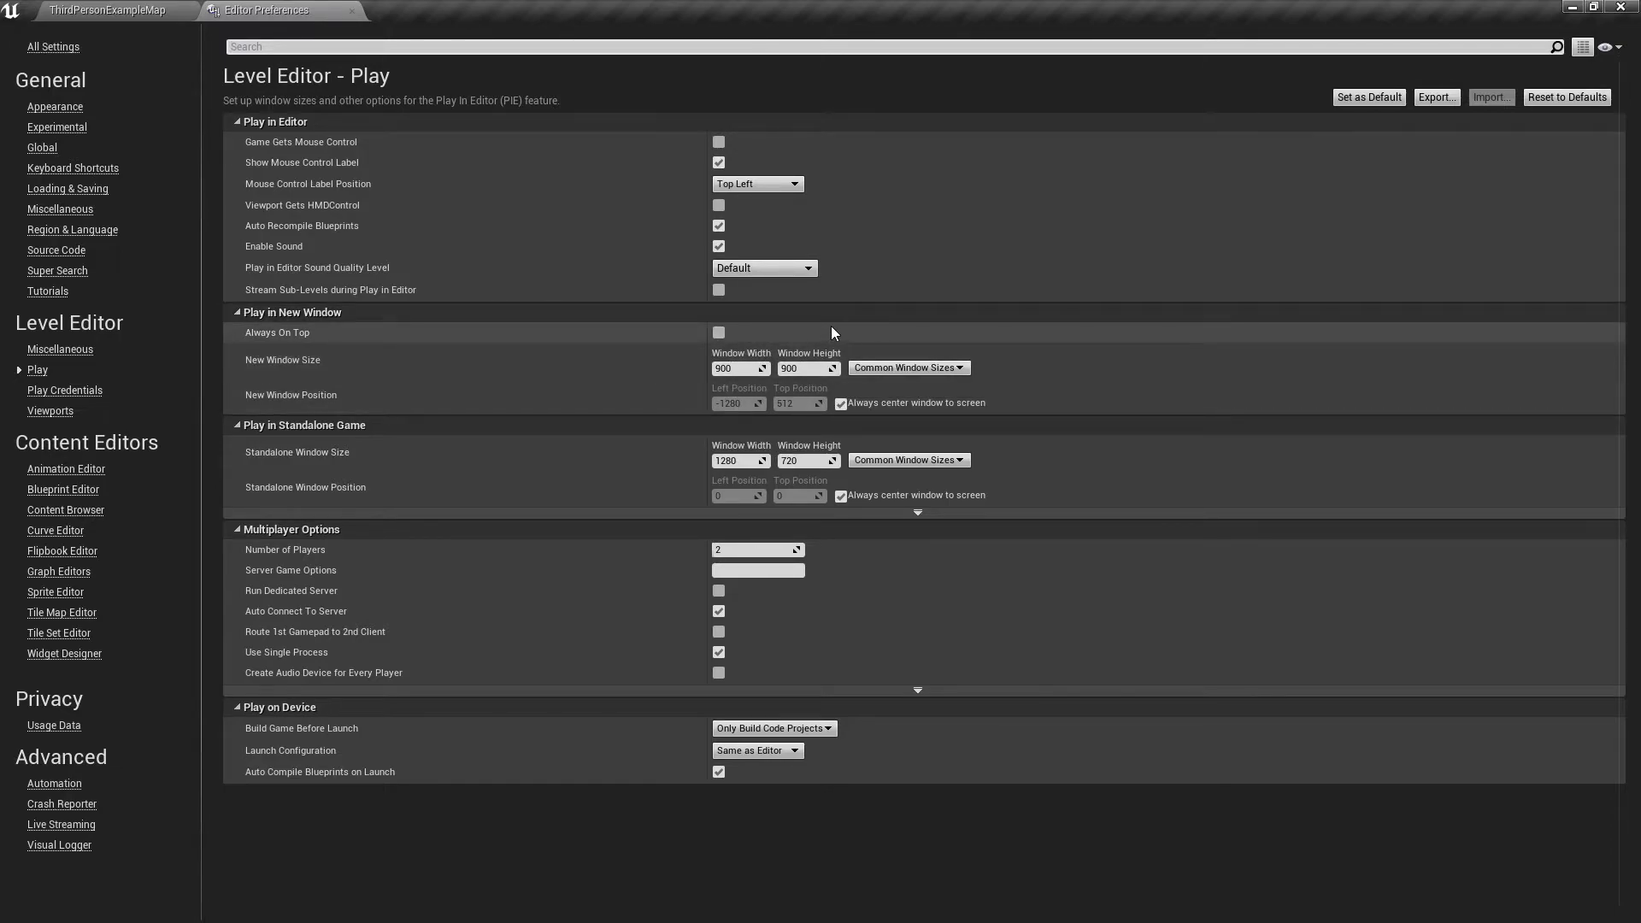
pyautogui.click(351, 11)
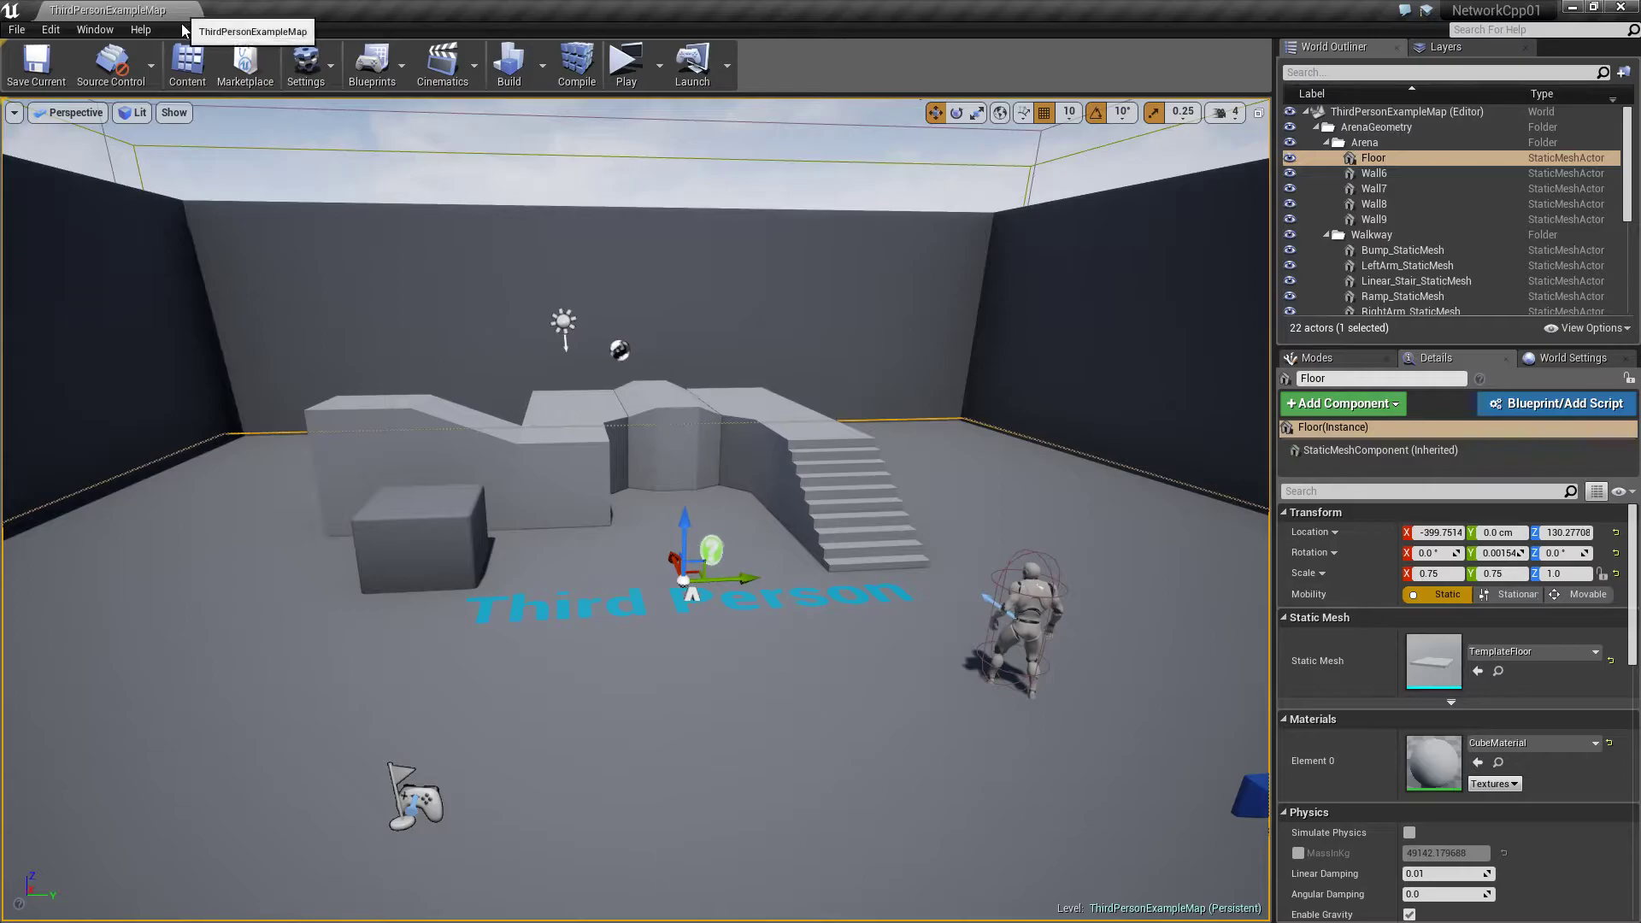
# - Start the two-player preview and run the server character up the stairs and over the walkway to check its movement on the client
pyautogui.moveTo(606, 449); pyautogui.dragTo(641, 468, button='right')
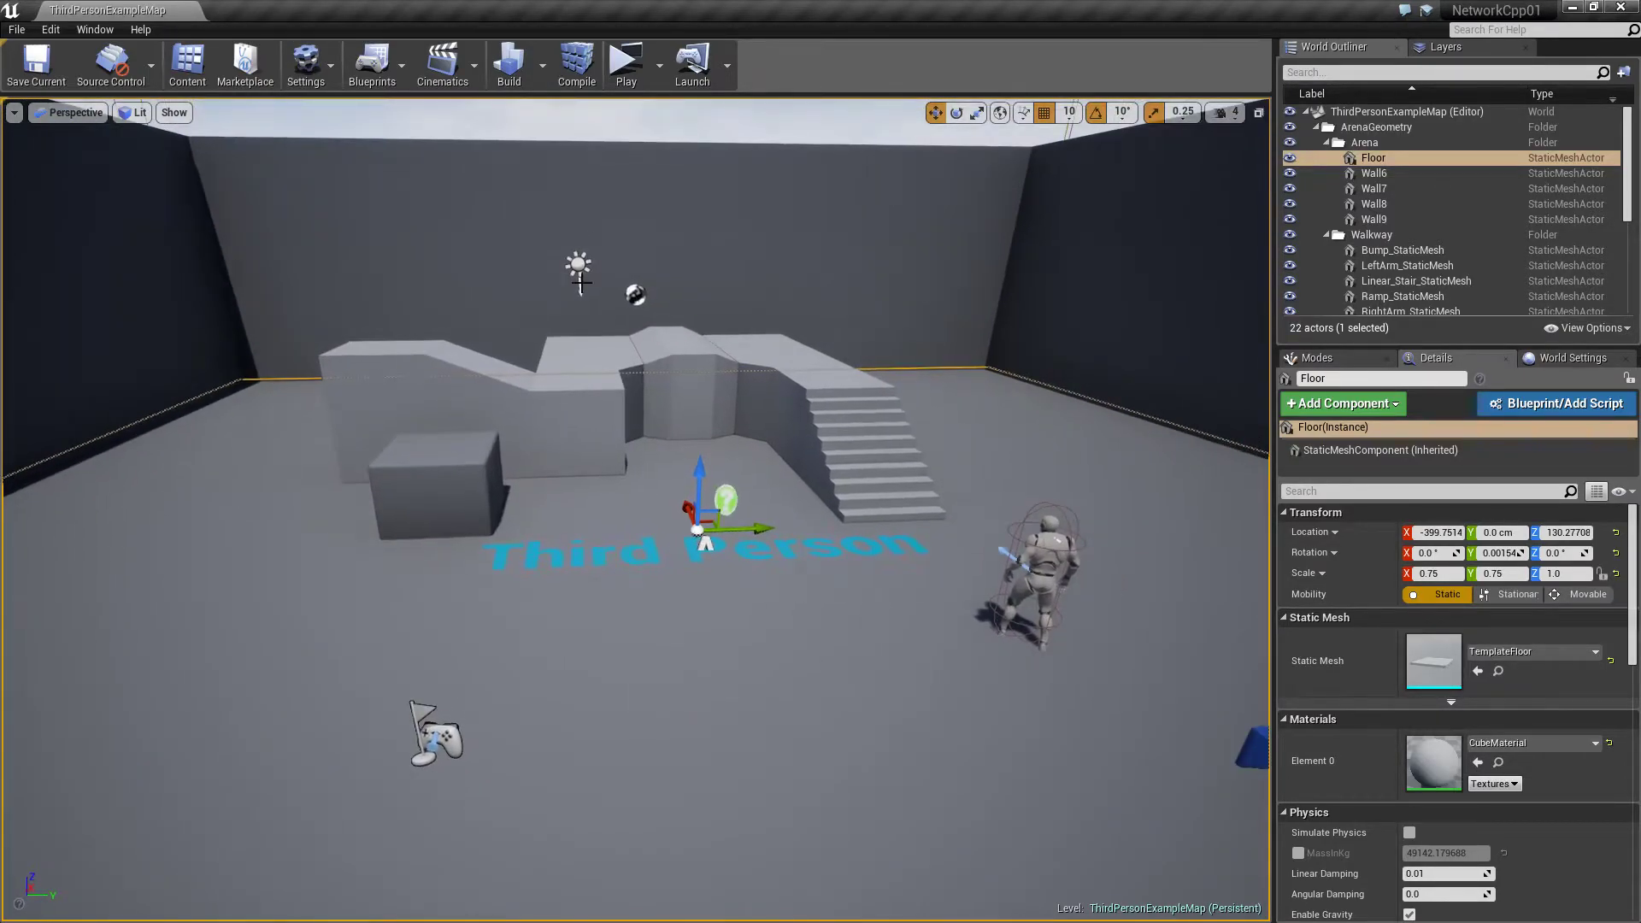
pyautogui.click(626, 69)
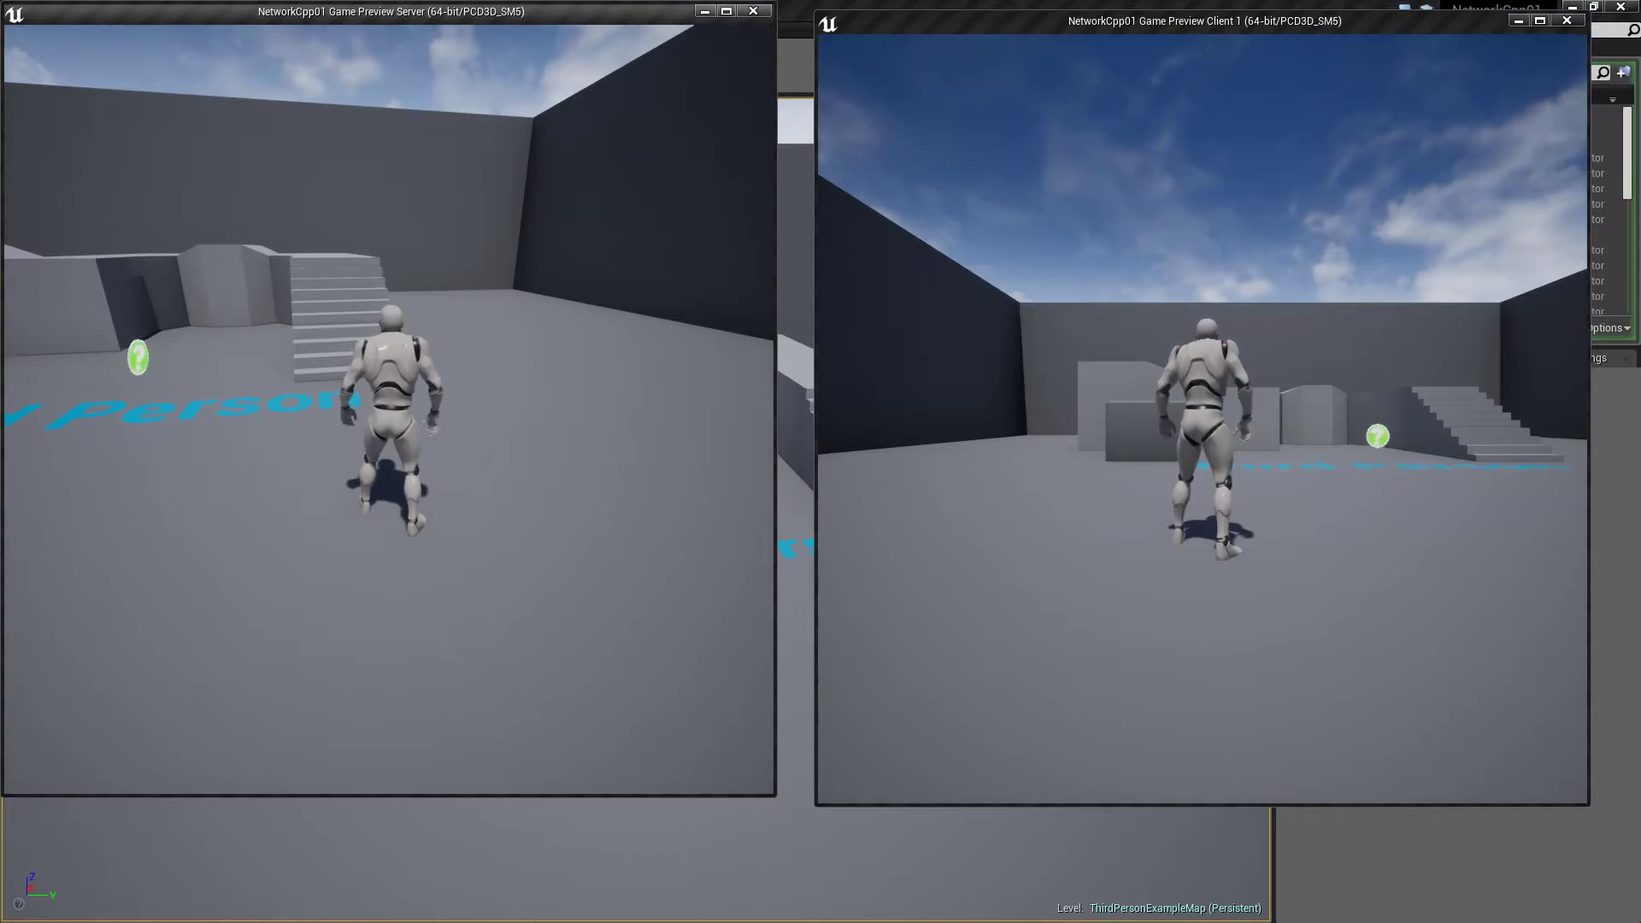
pyautogui.press('w')
pyautogui.press('w')
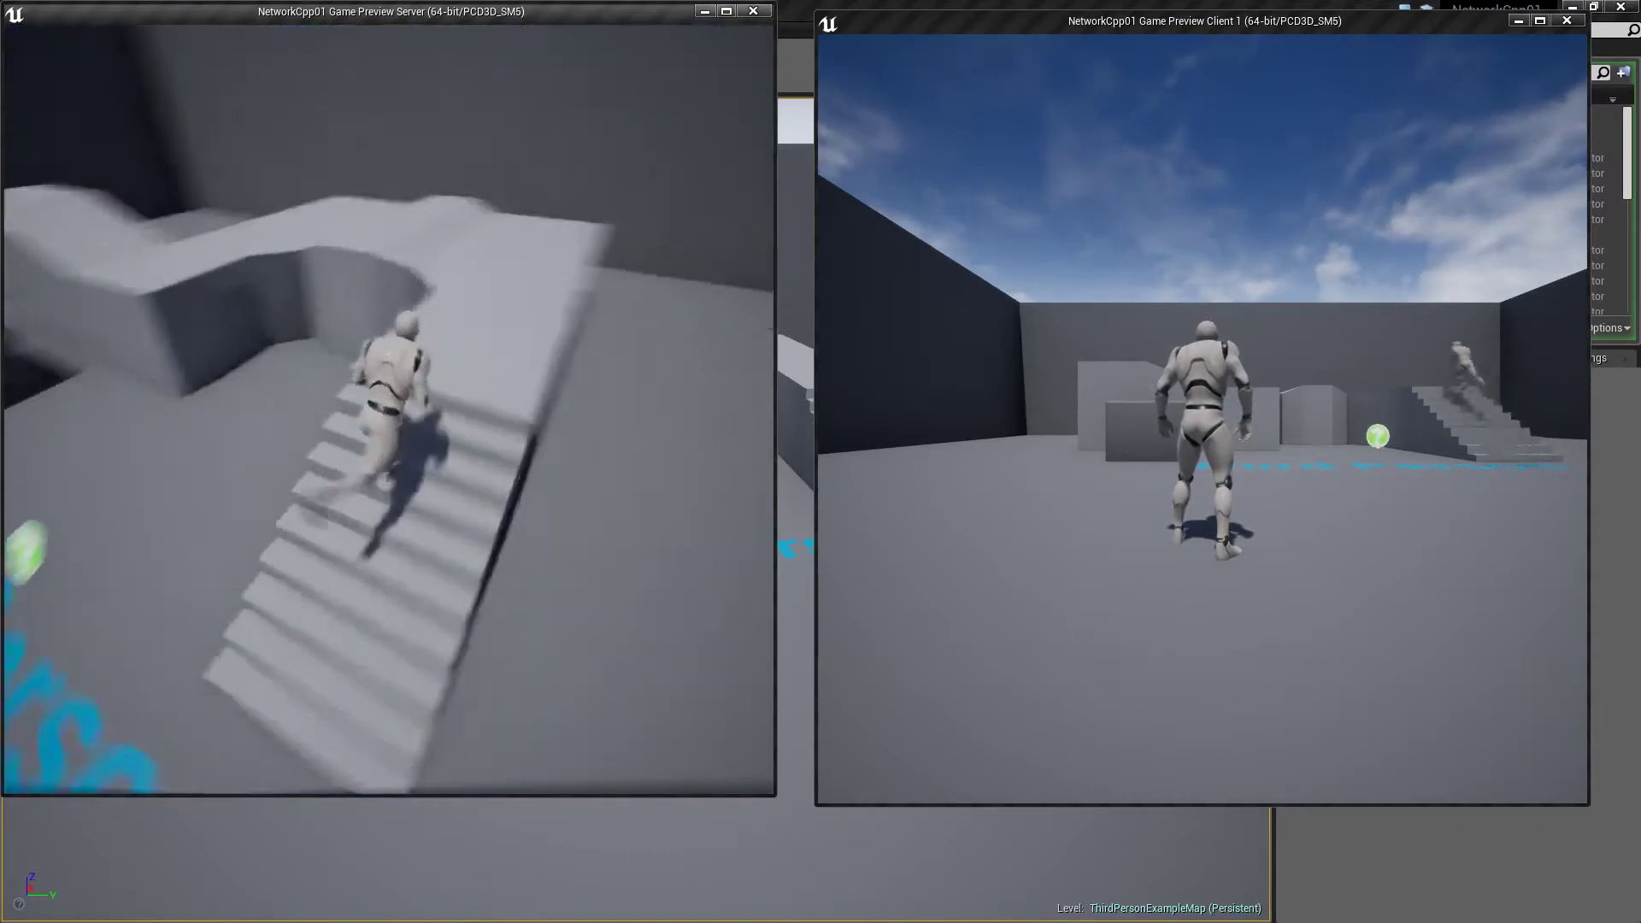
pyautogui.press('w')
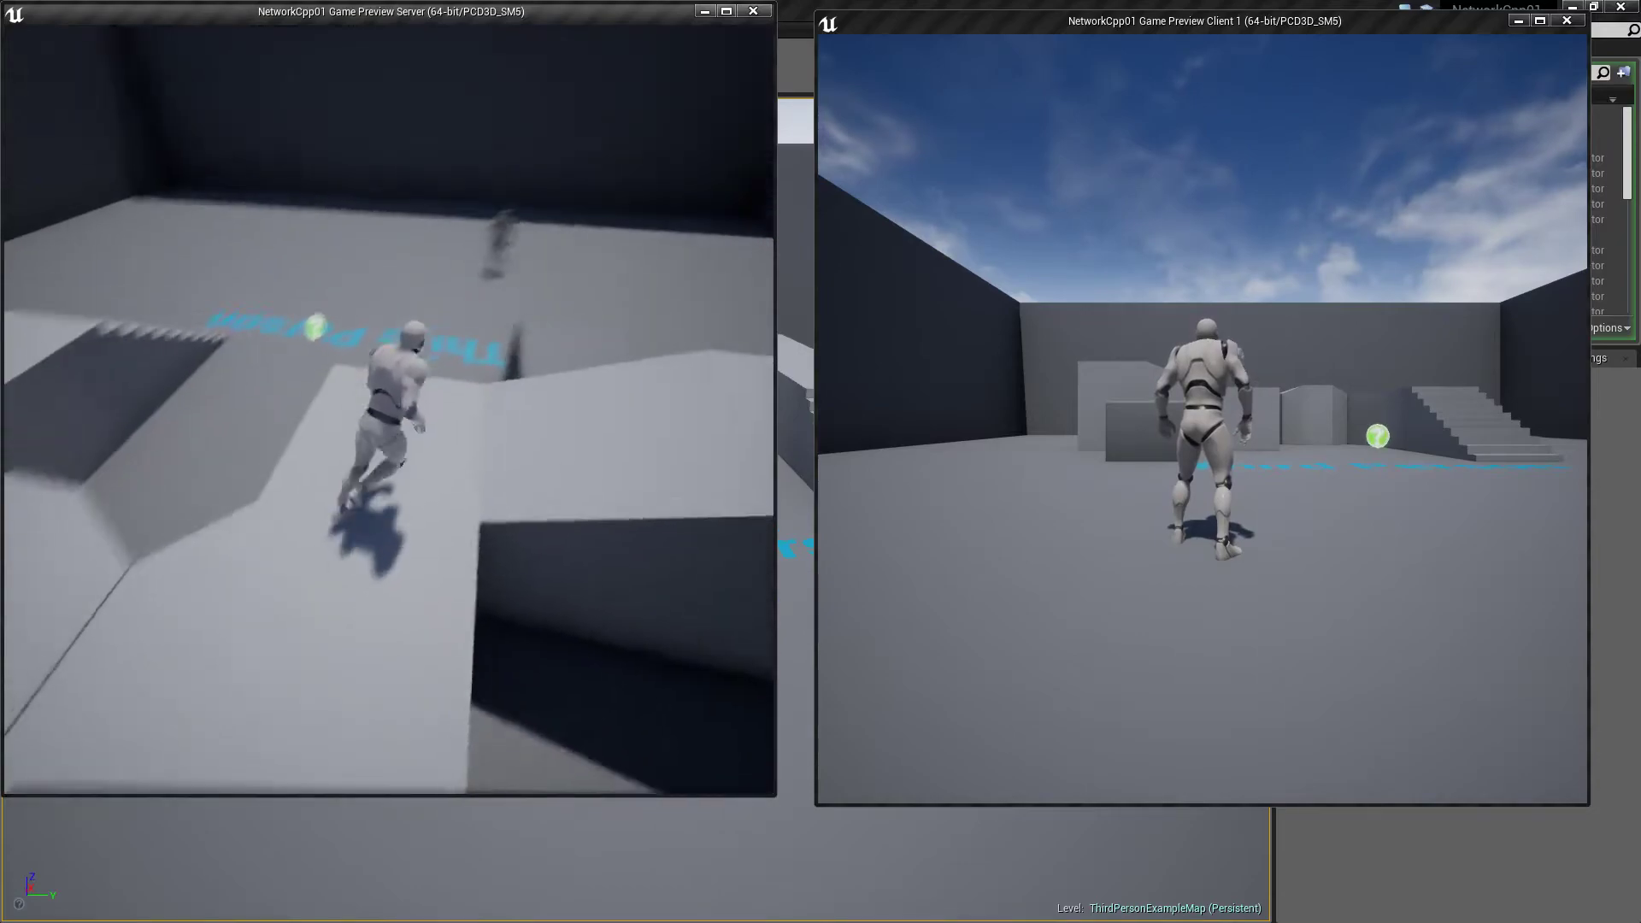
pyautogui.press('w')
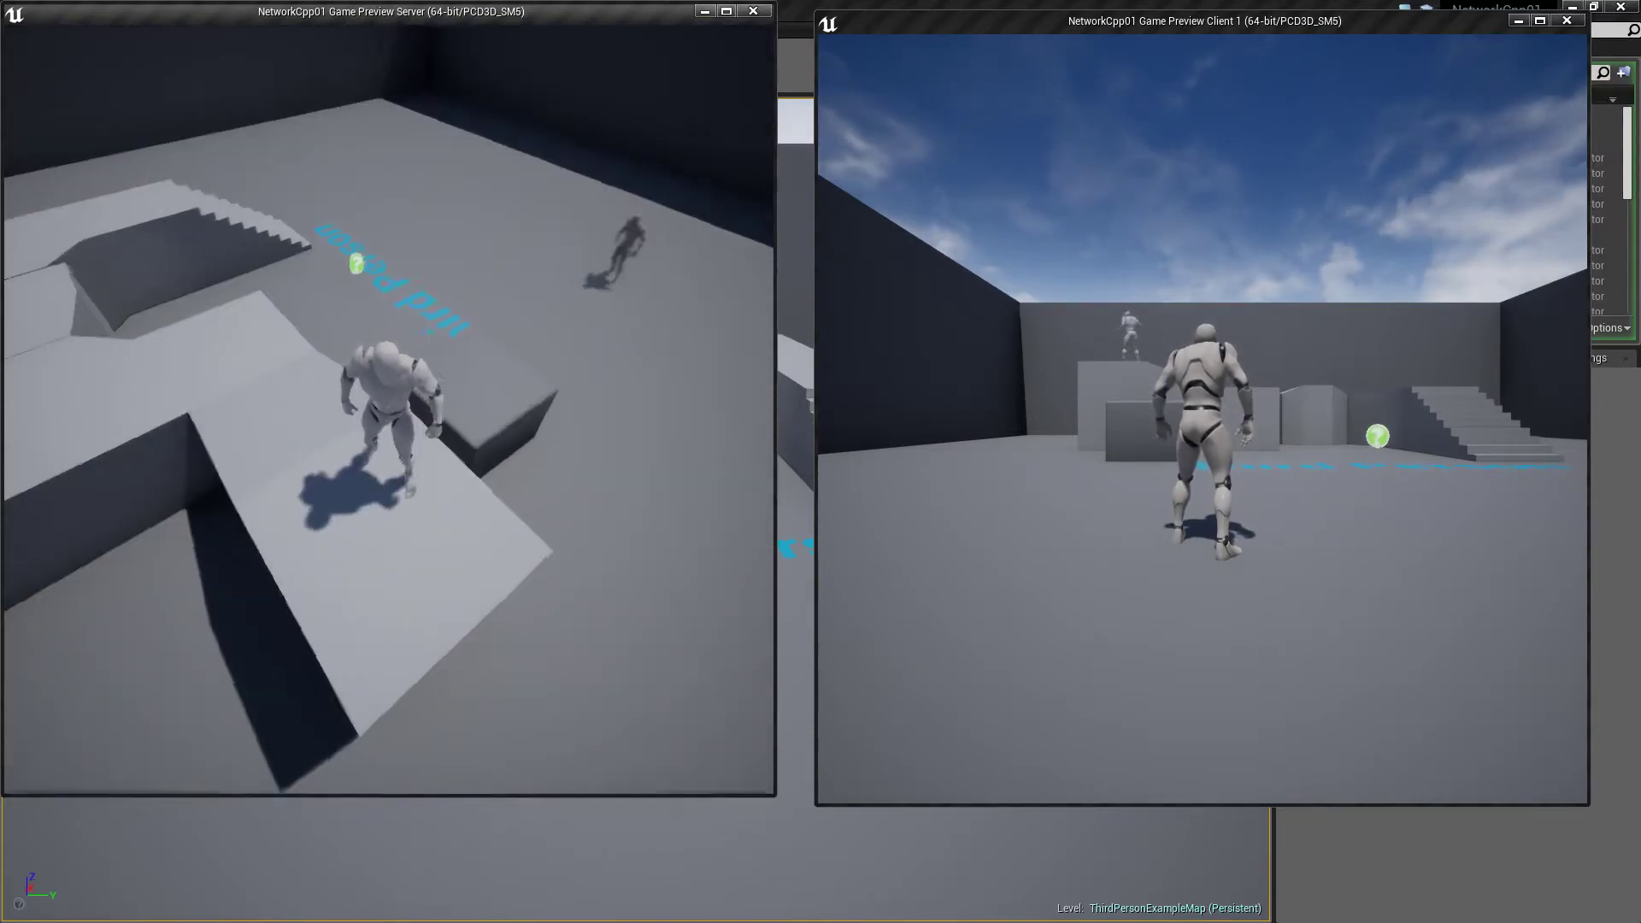
pyautogui.press('w')
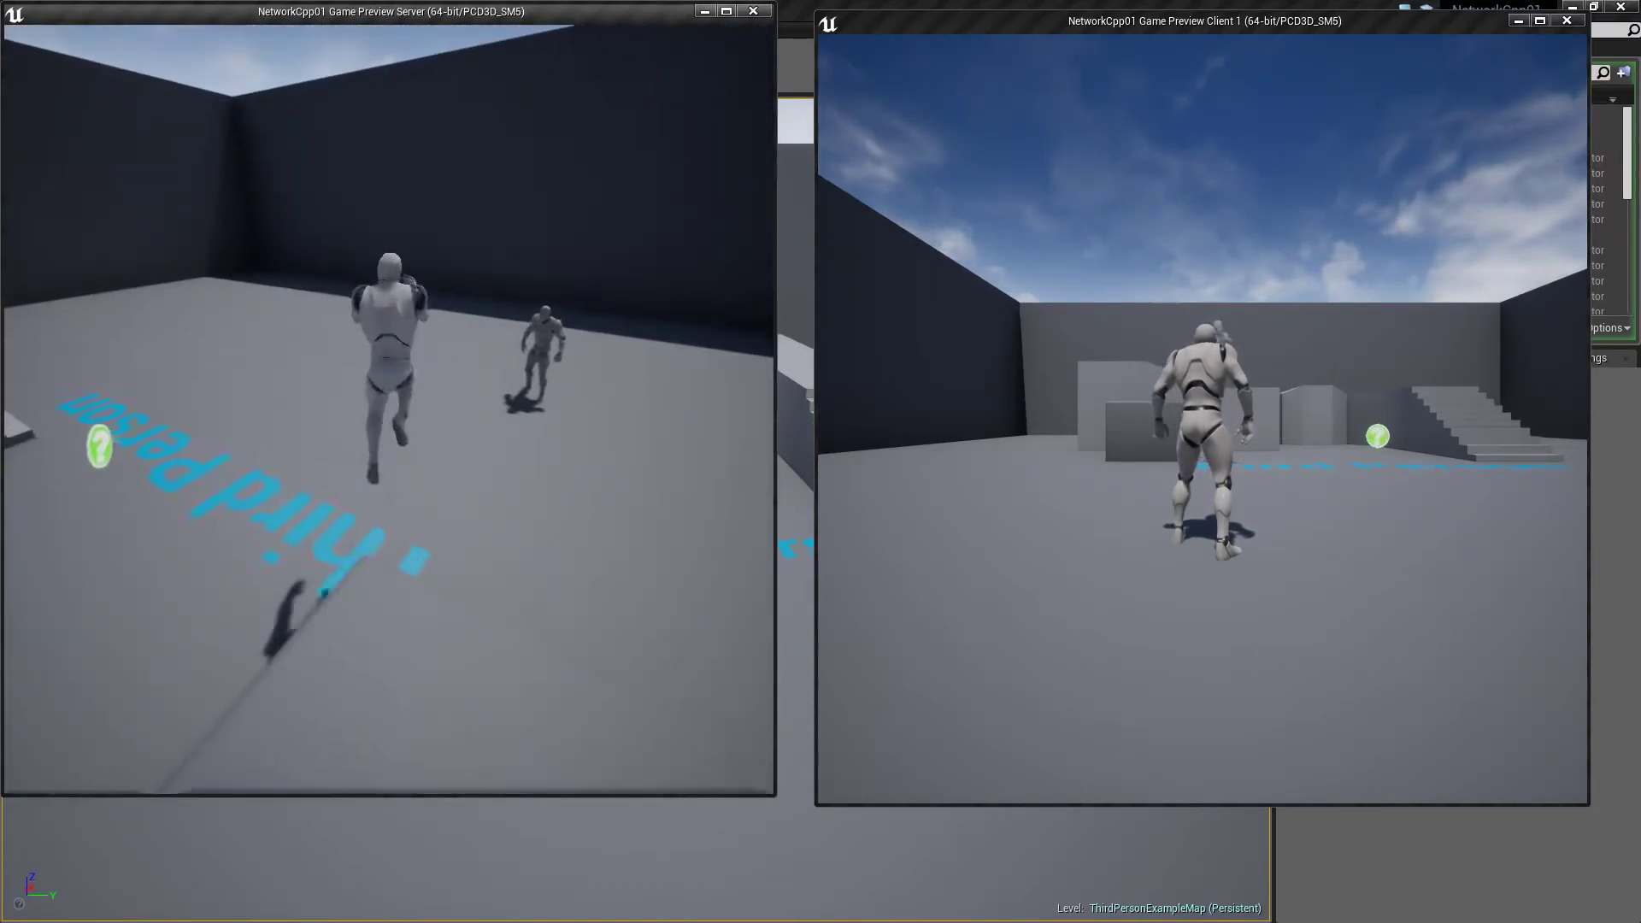
pyautogui.press('a')
pyautogui.press('w')
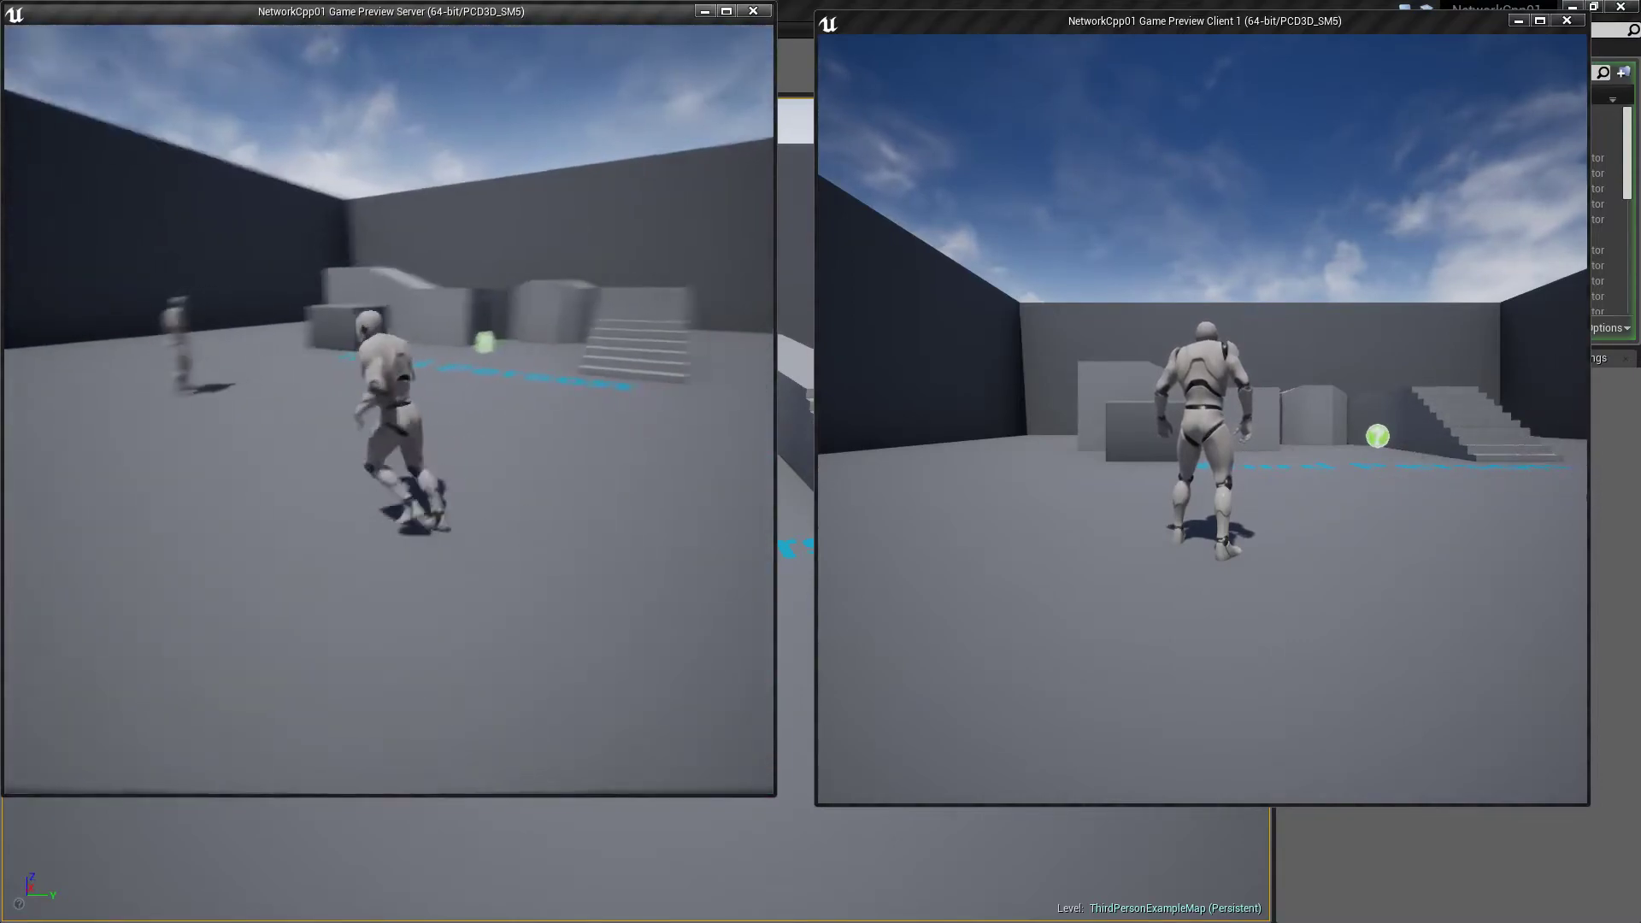
pyautogui.press('w')
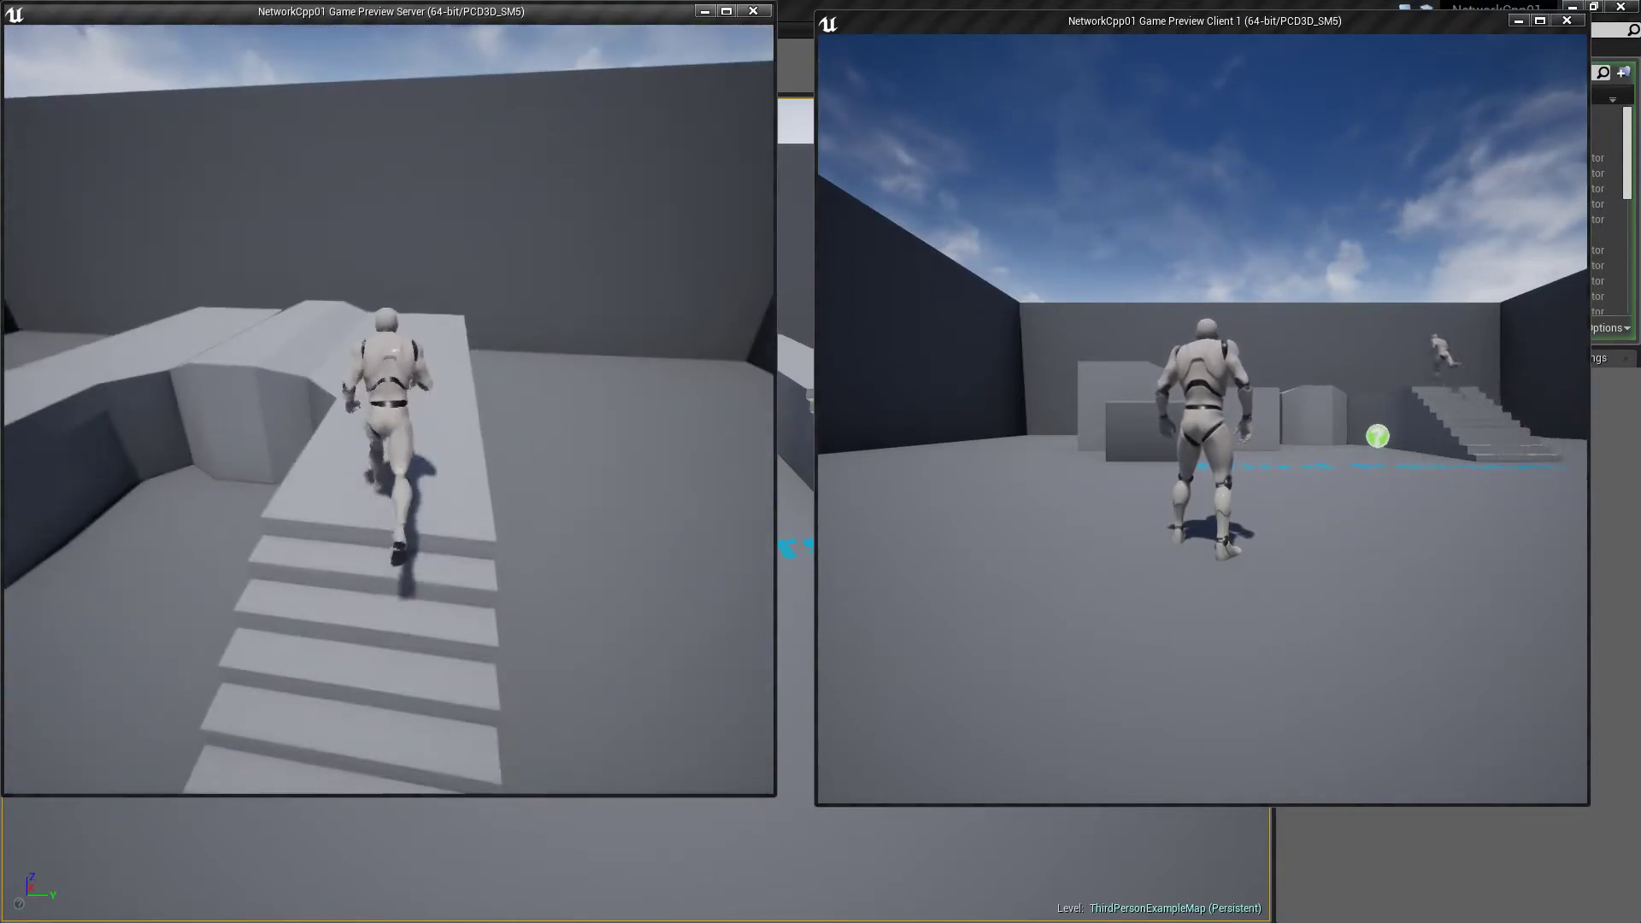
pyautogui.press('w')
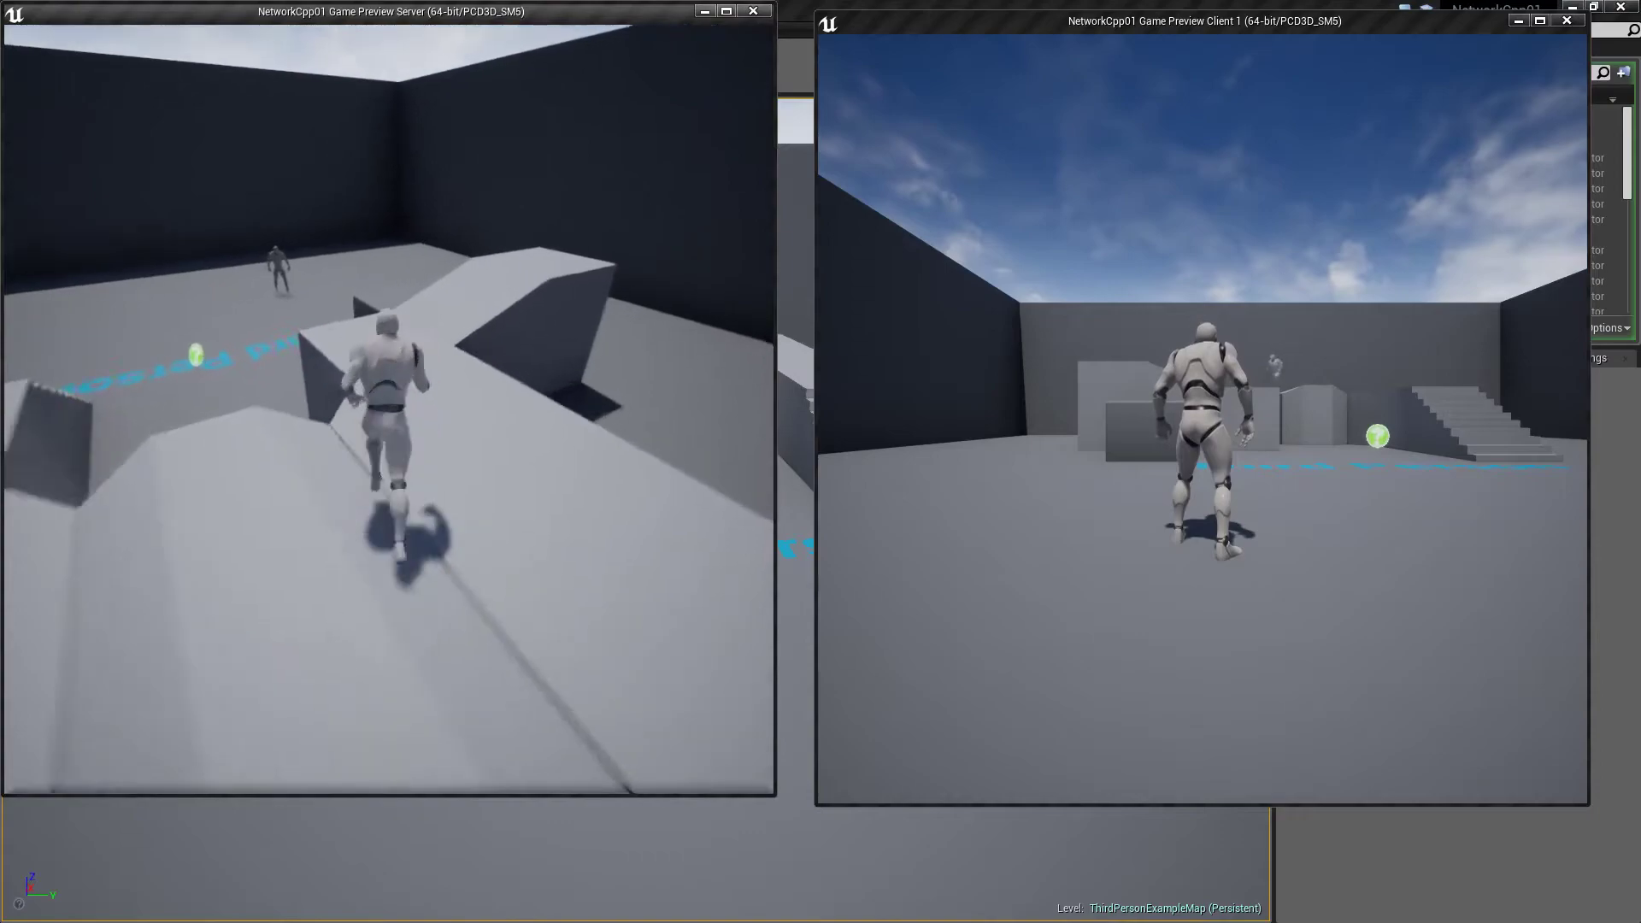
pyautogui.press('w')
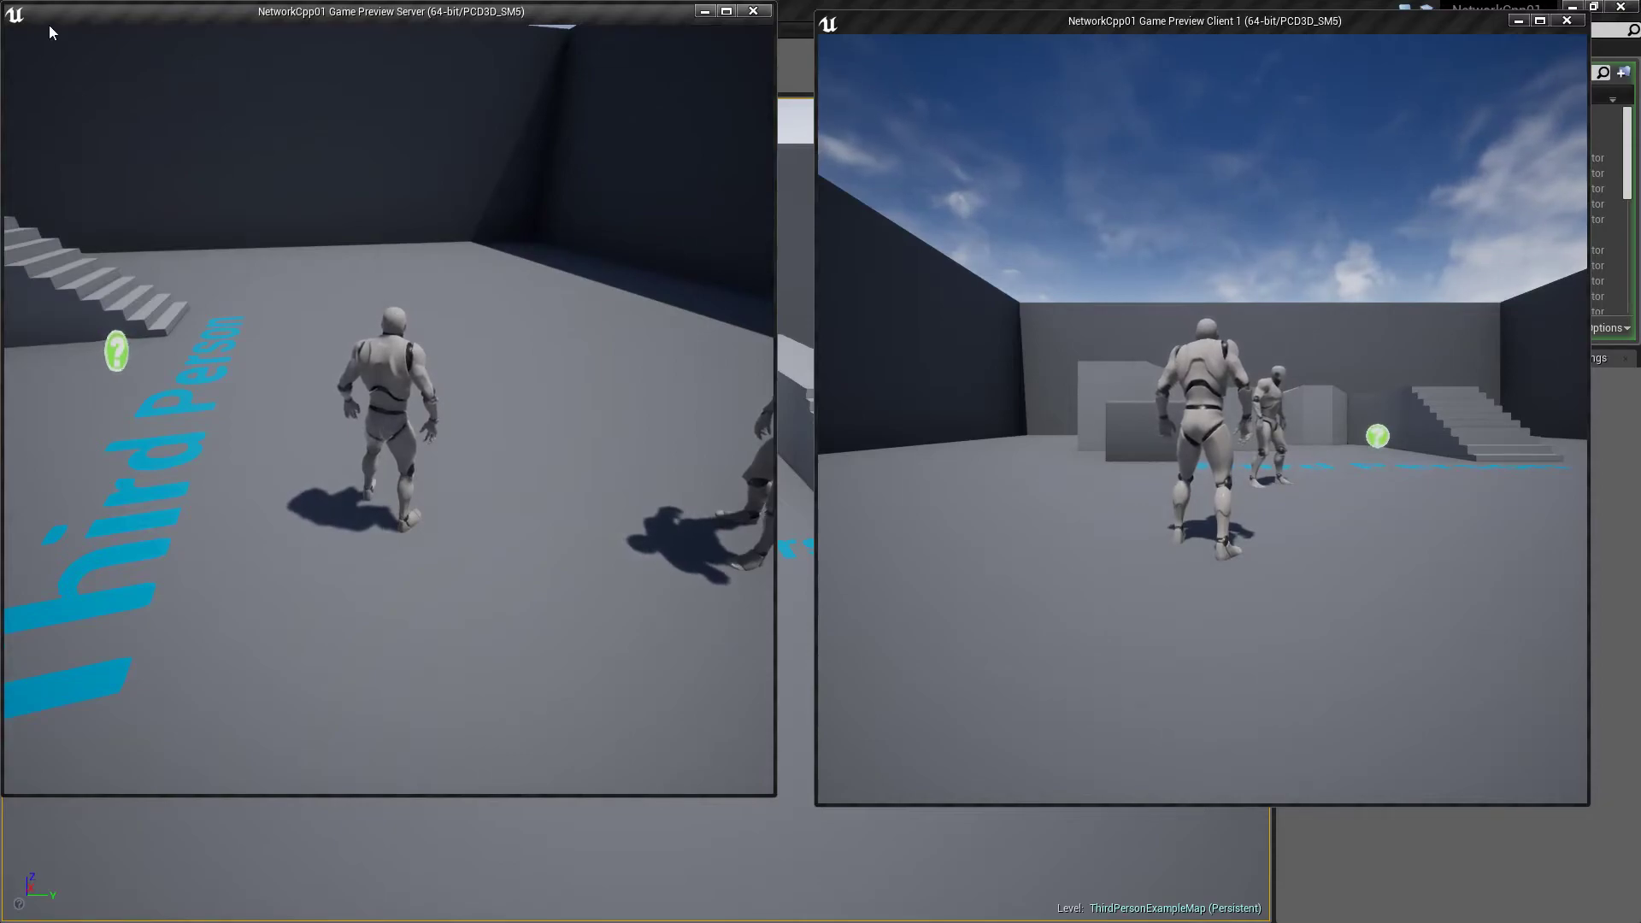
# - Run the client character around the arena to check its movement on the server, and end the preview
pyautogui.hotkey('alt', 'Tab')
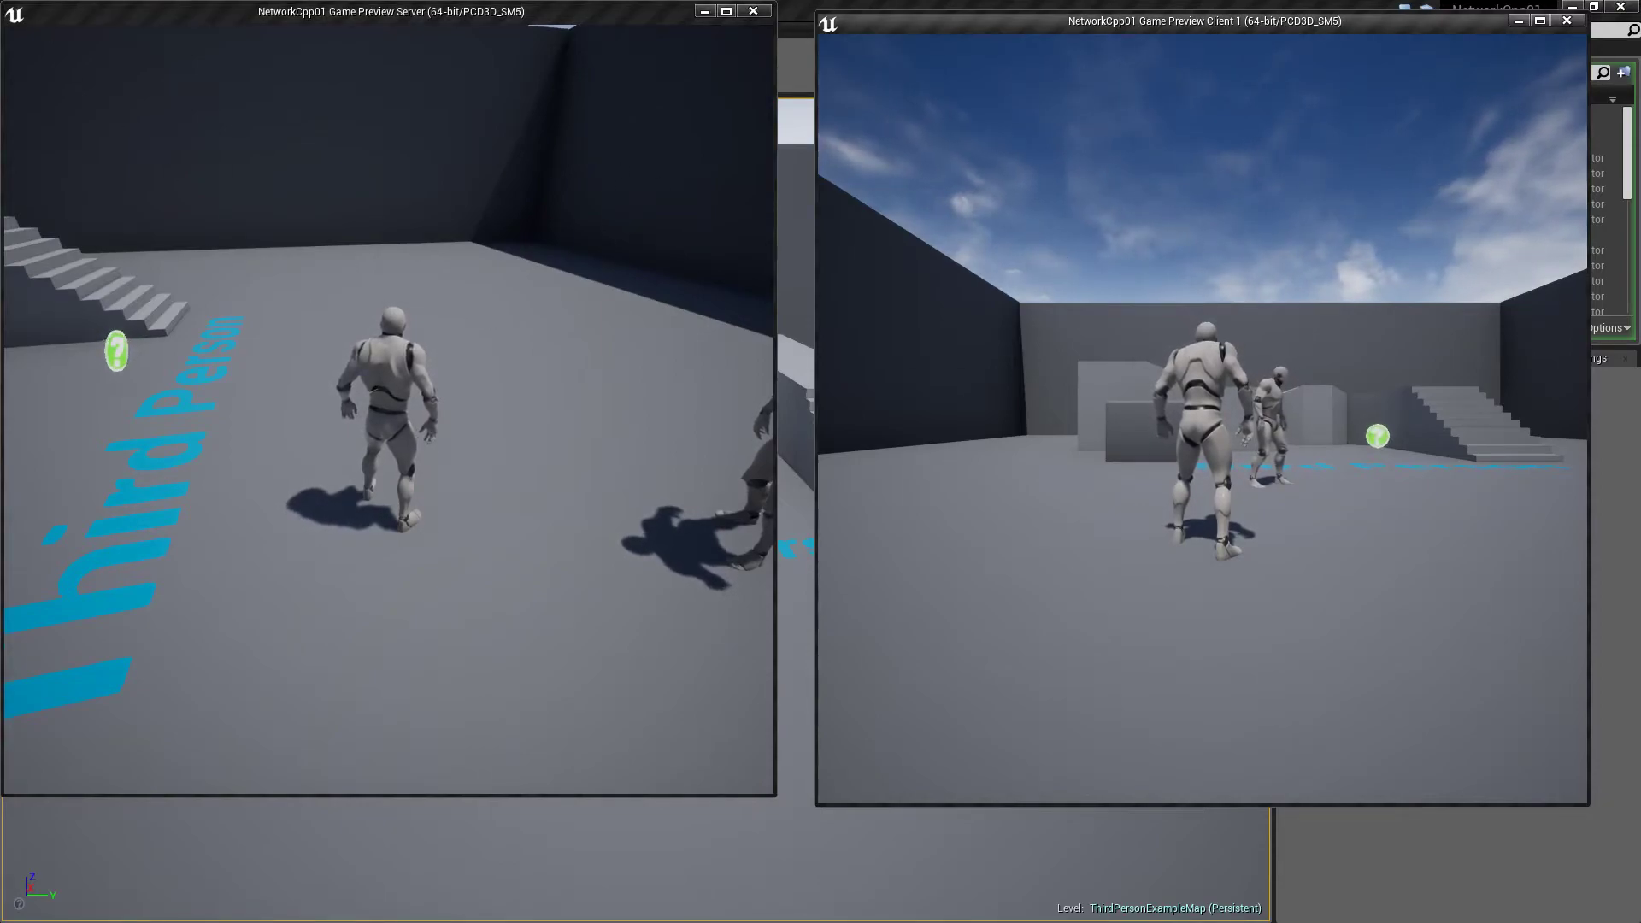
pyautogui.press('w')
pyautogui.press('d')
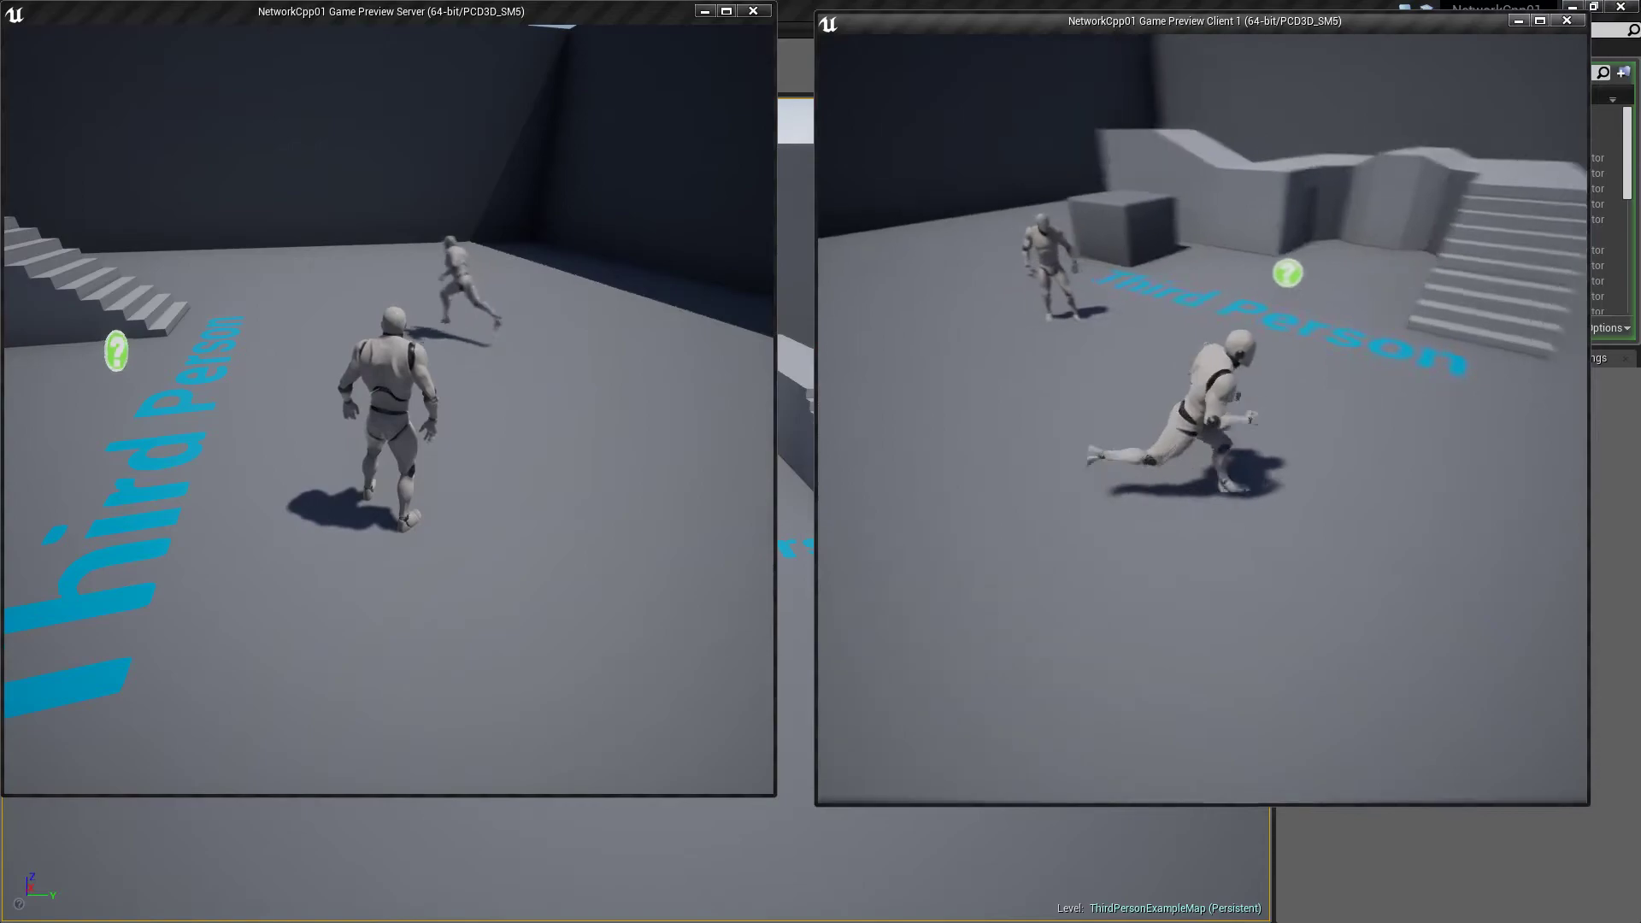
pyautogui.press('a')
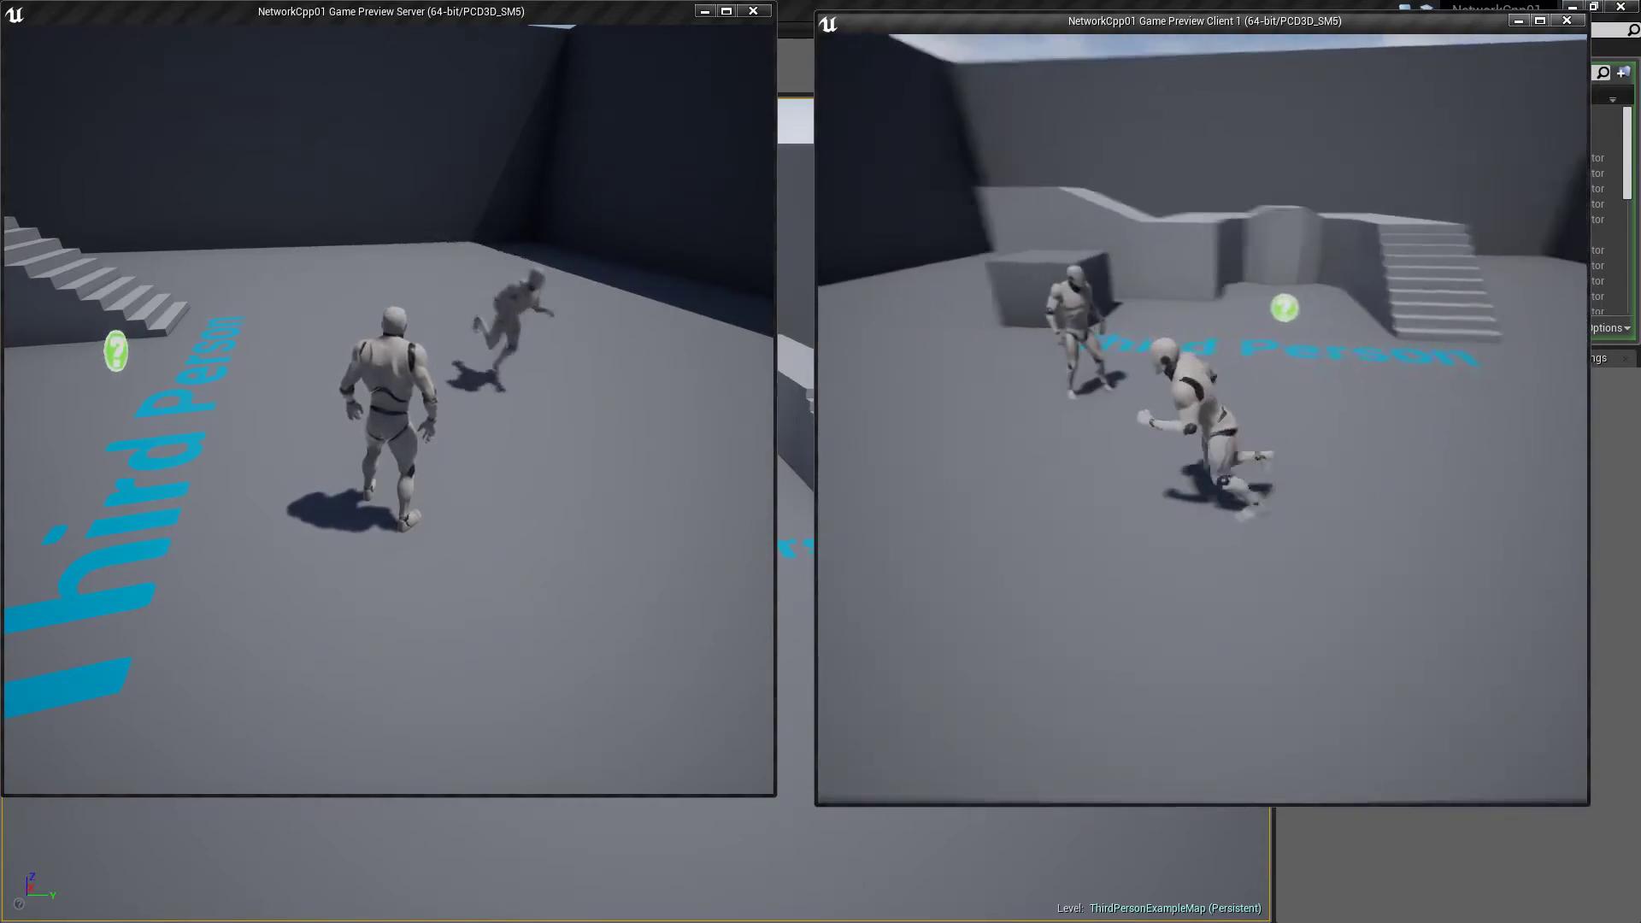
pyautogui.press('d')
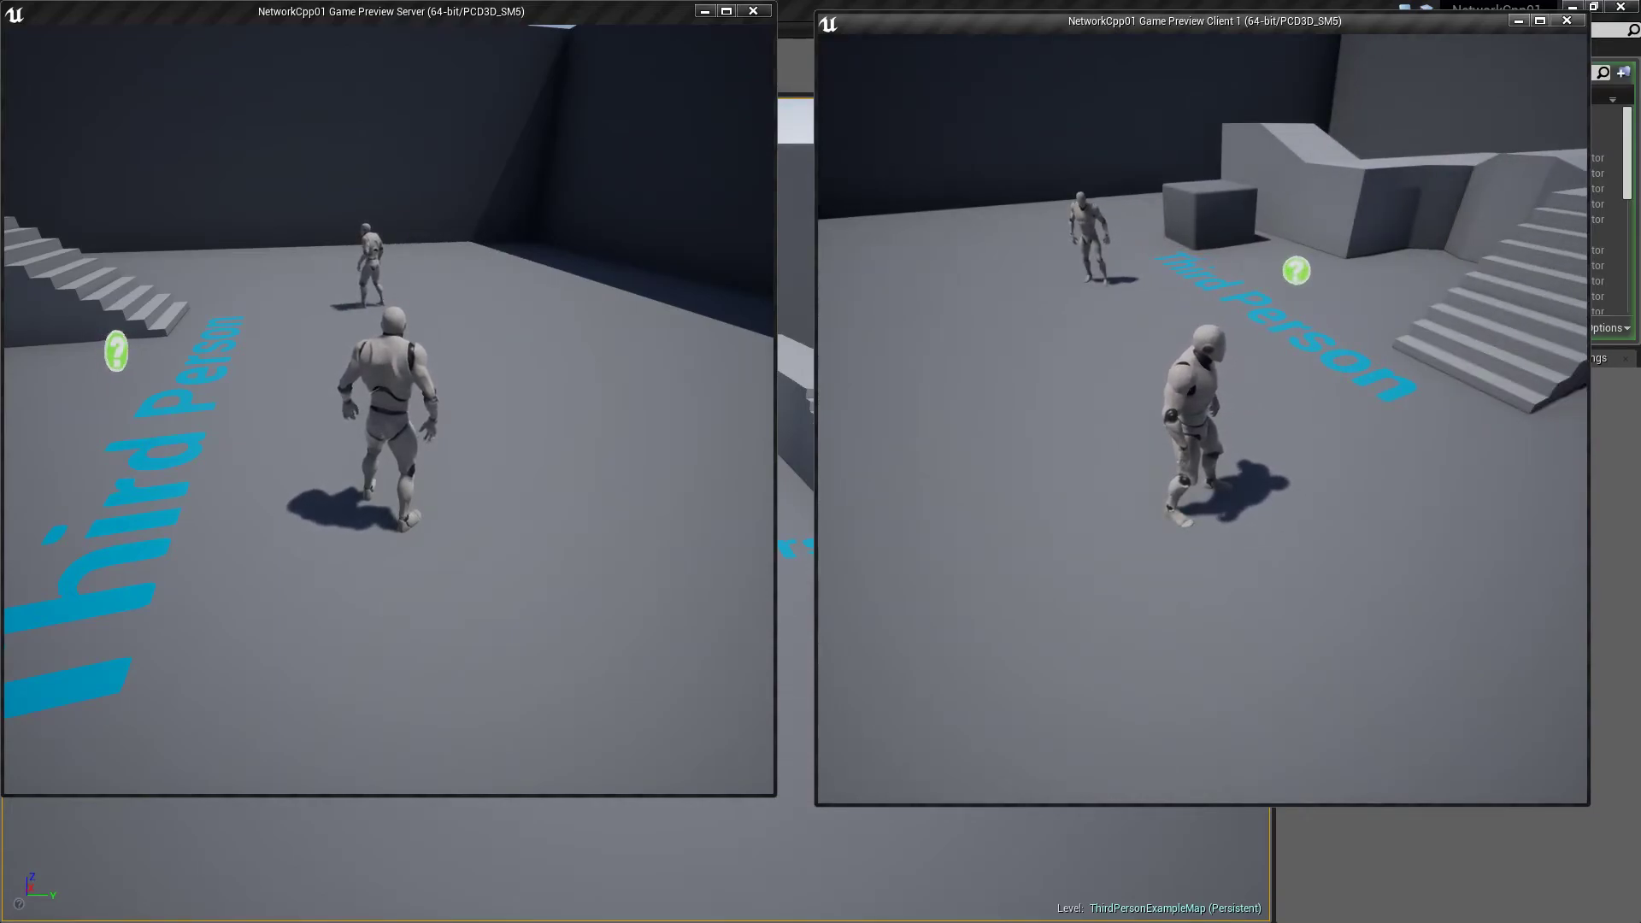
pyautogui.press('Escape')
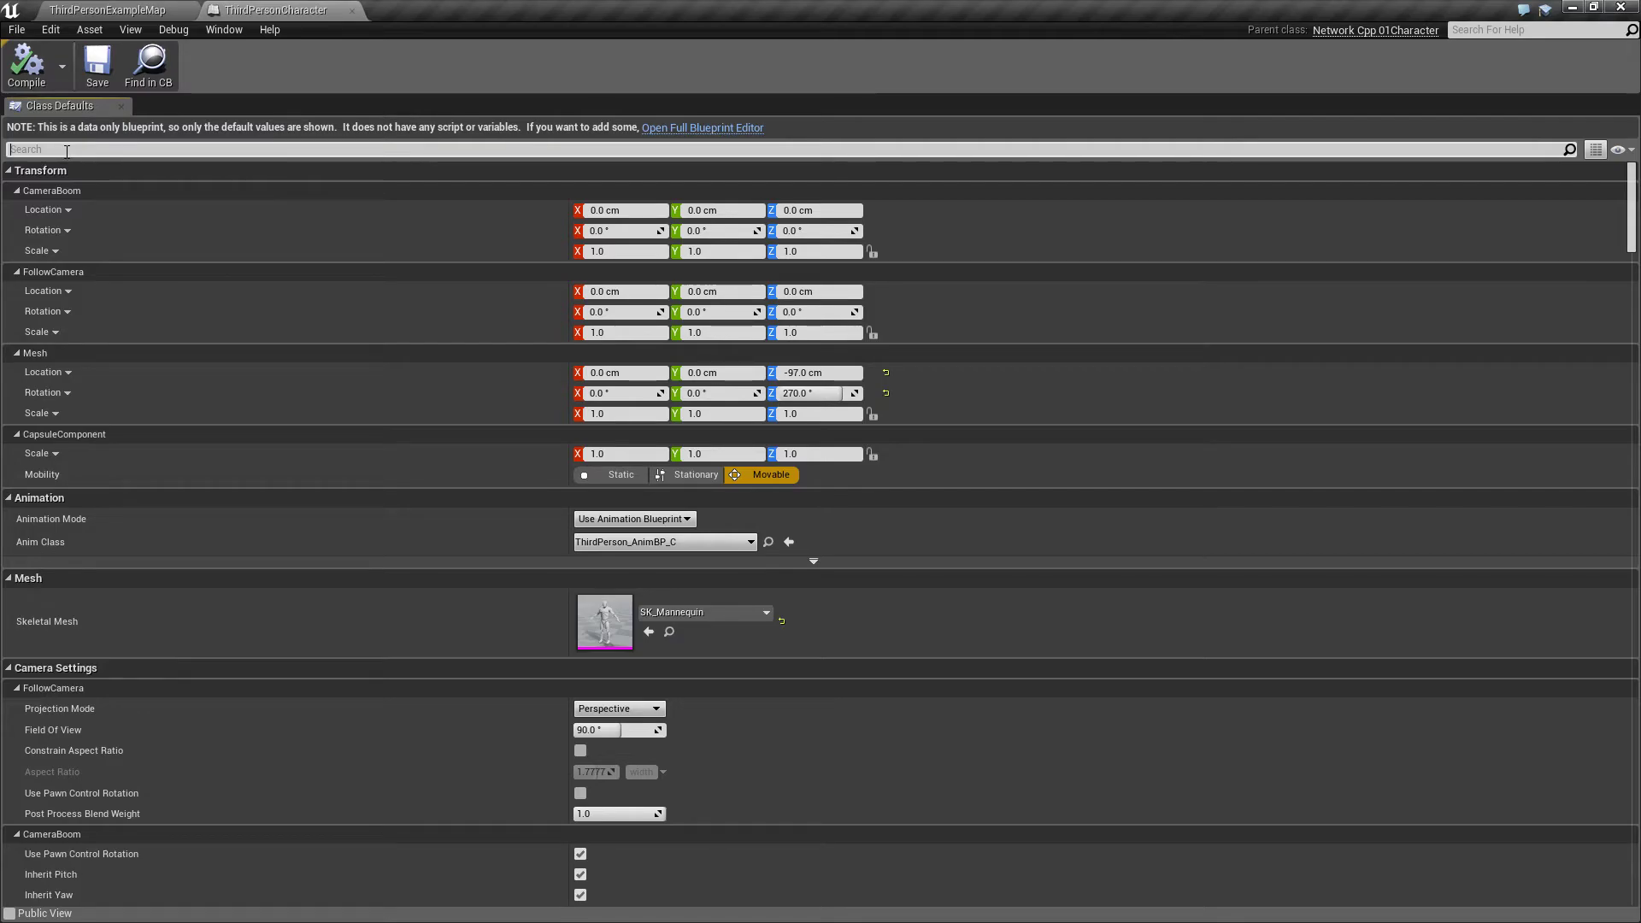
# - Filter the ThirdPersonCharacter blueprint's class defaults by "rep" to examine its replication settings, and return to the level
pyautogui.click(67, 151)
pyautogui.write('rep')
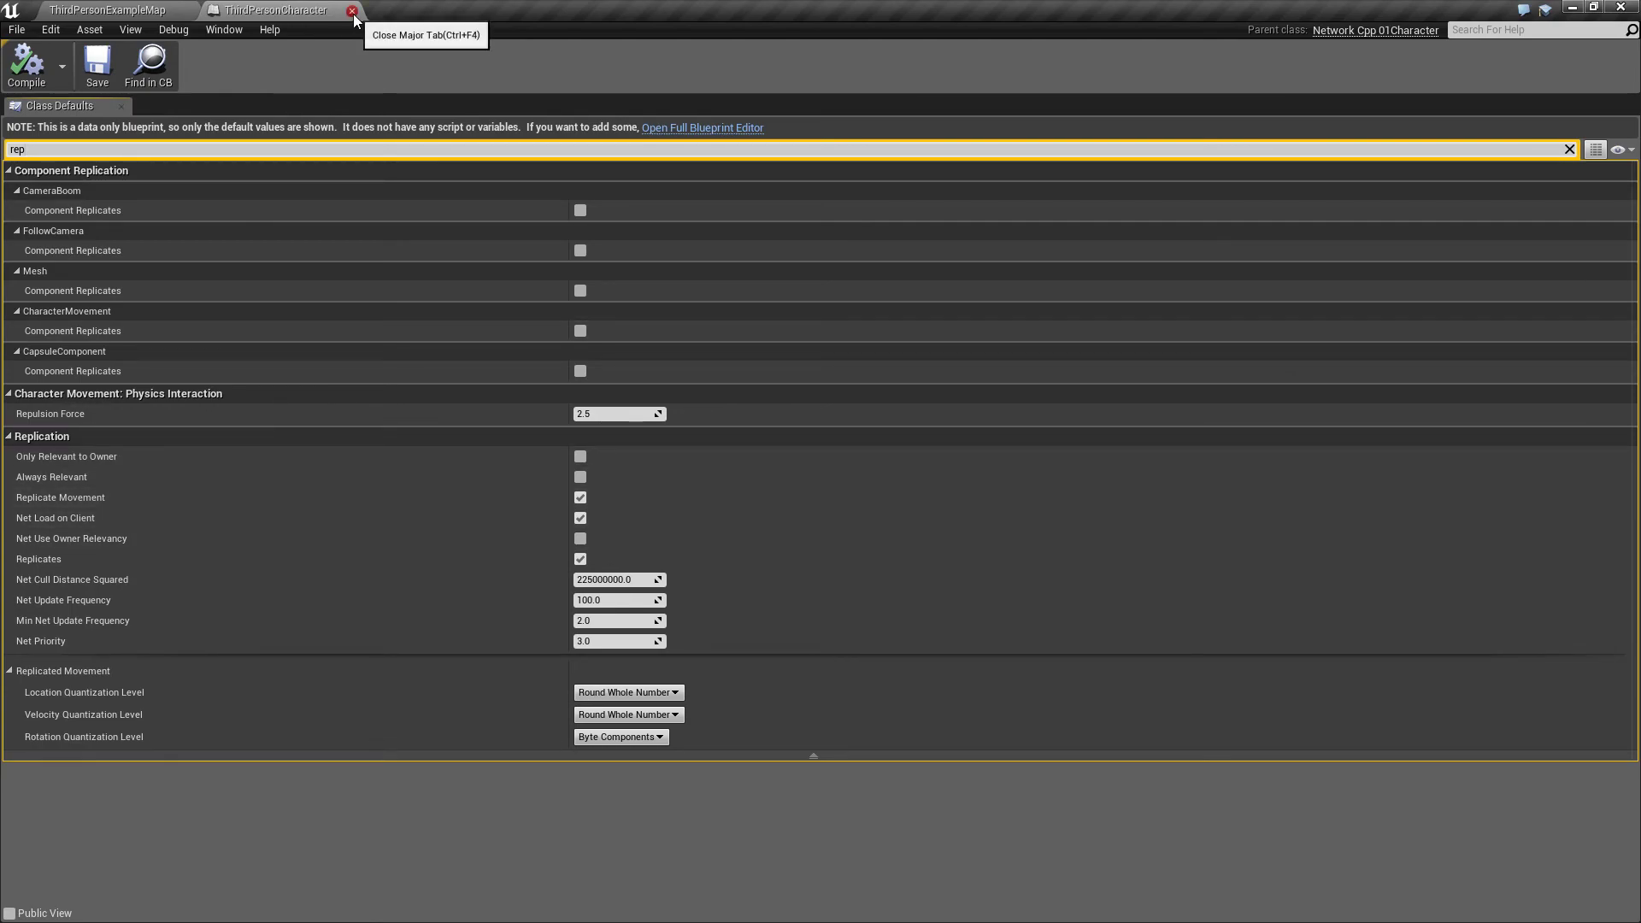
pyautogui.click(147, 11)
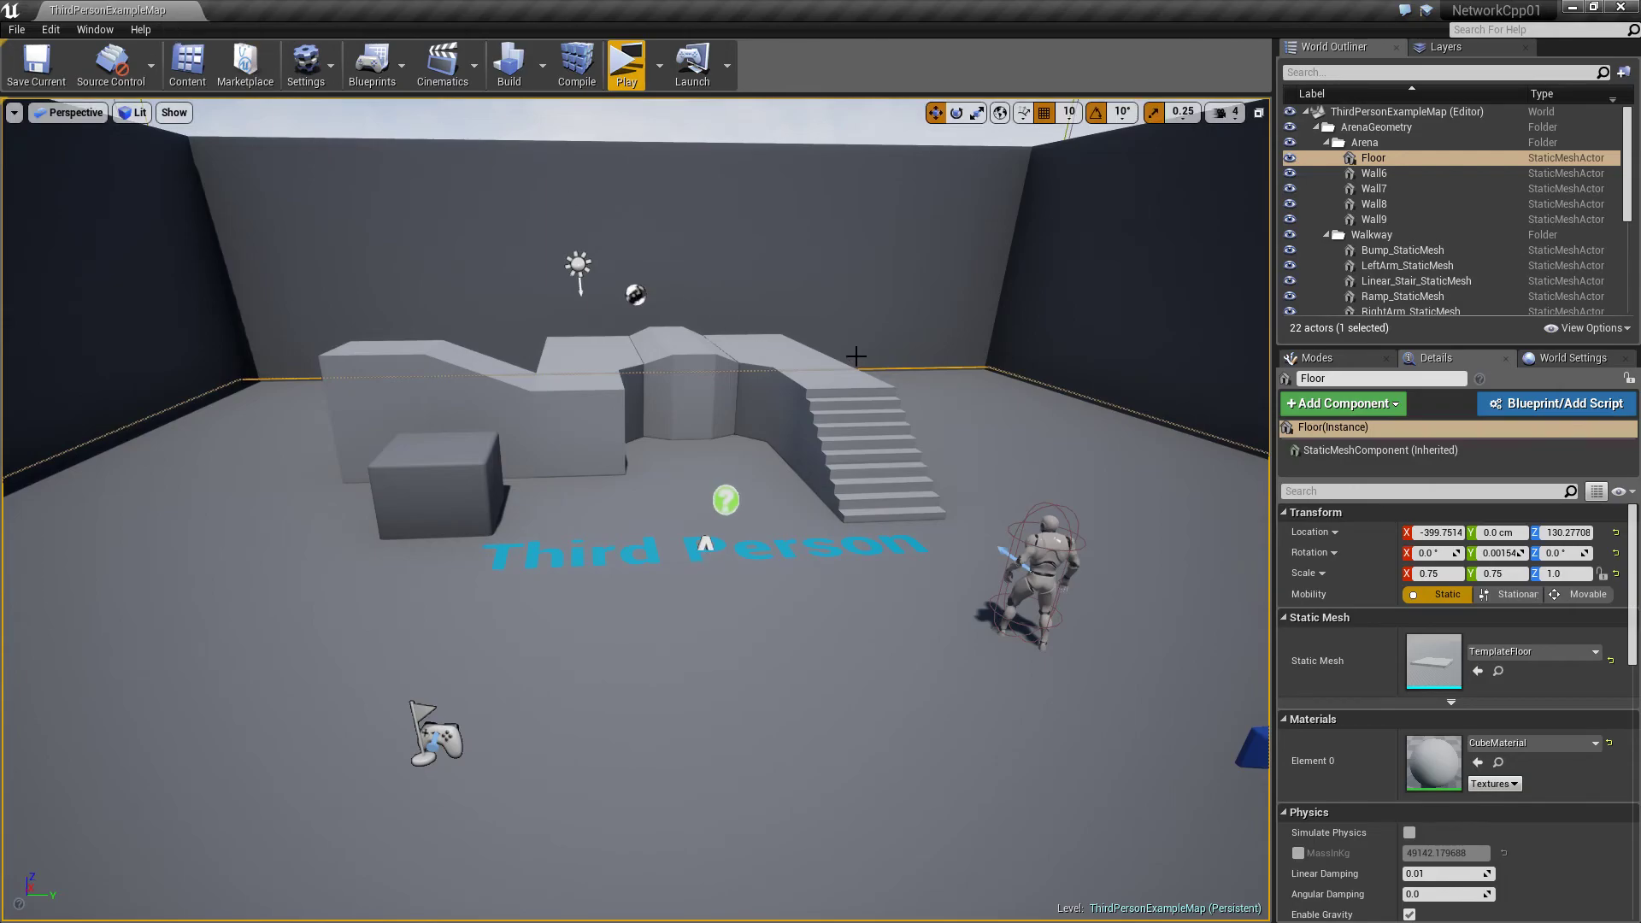
# - Start the two-player preview again and look around the arena from the server character
pyautogui.moveTo(856, 357); pyautogui.dragTo(769, 356, button='right')
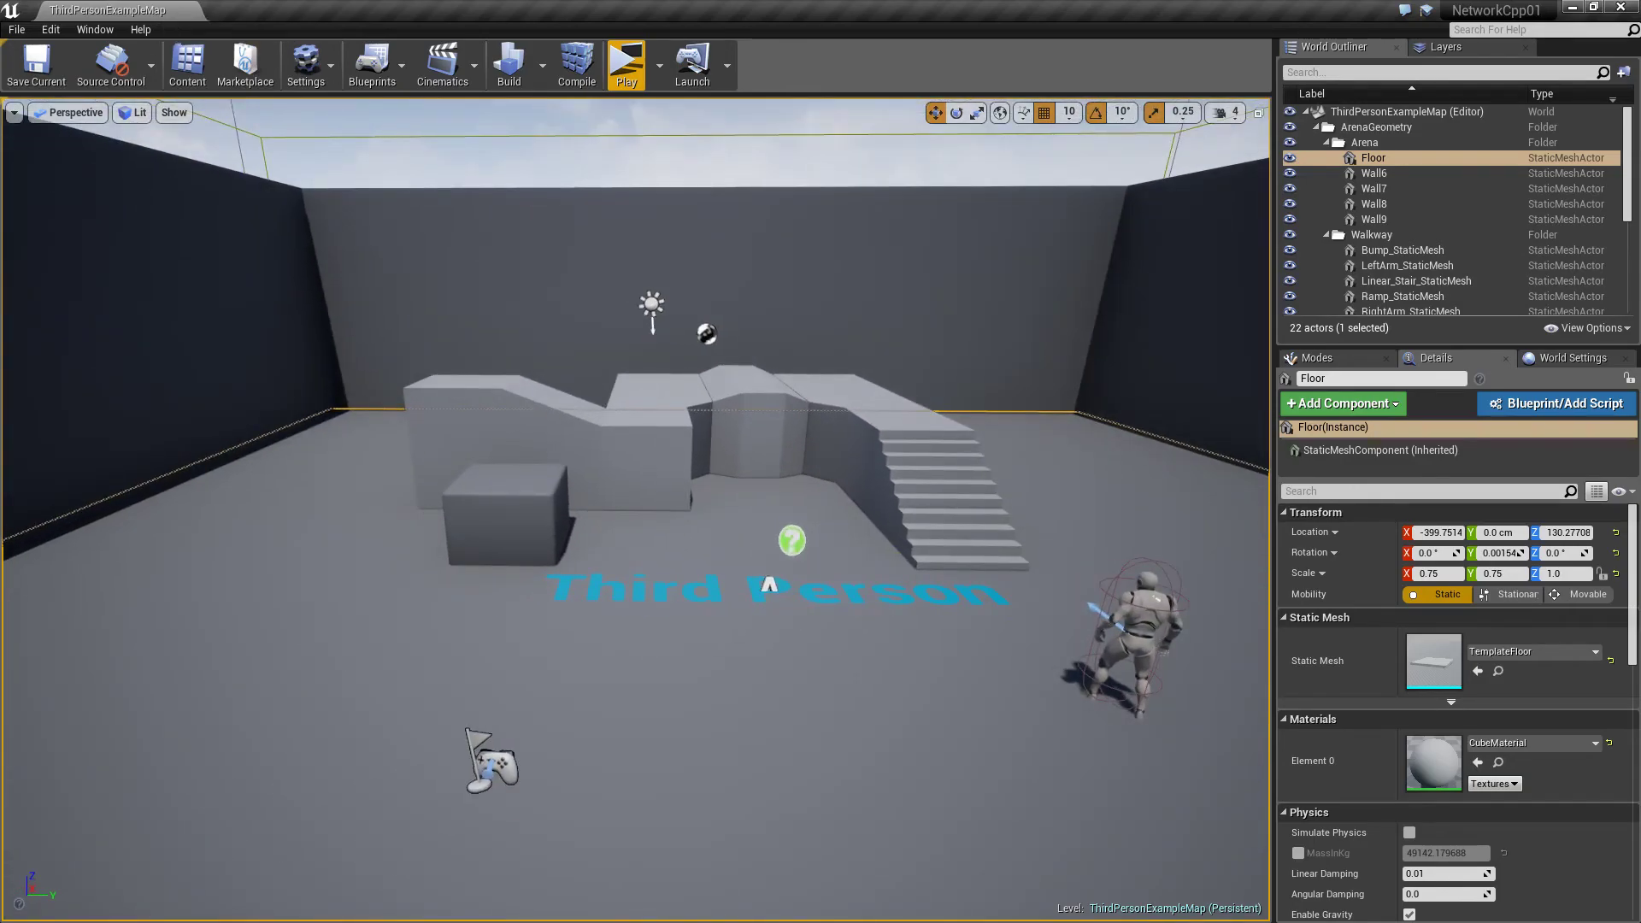
pyautogui.click(625, 65)
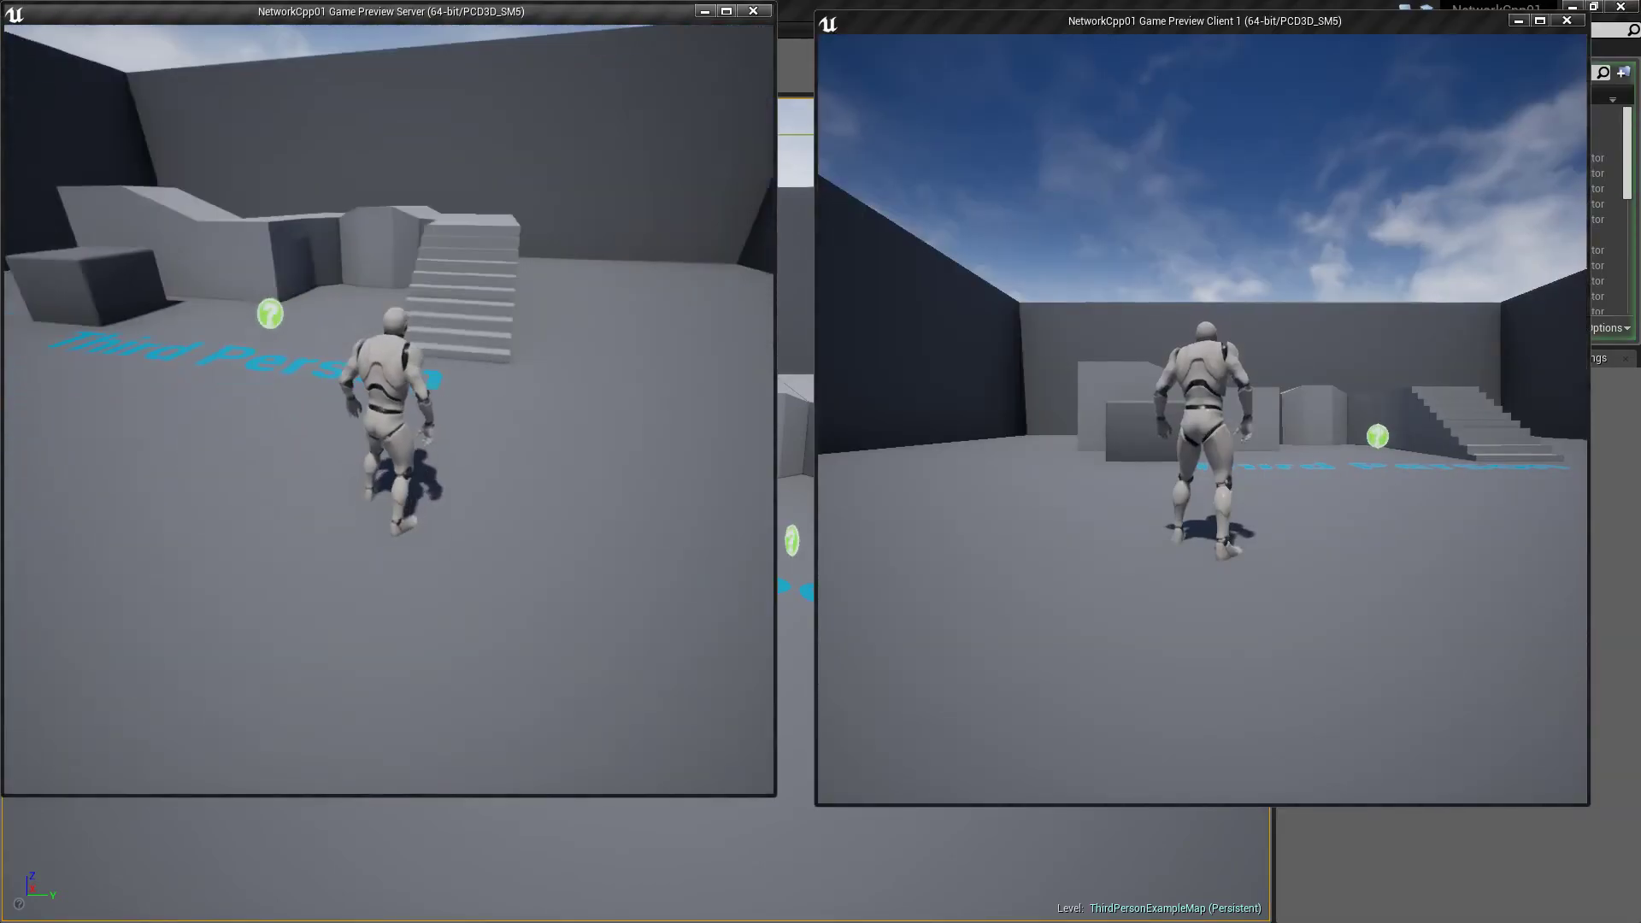
pyautogui.press('w')
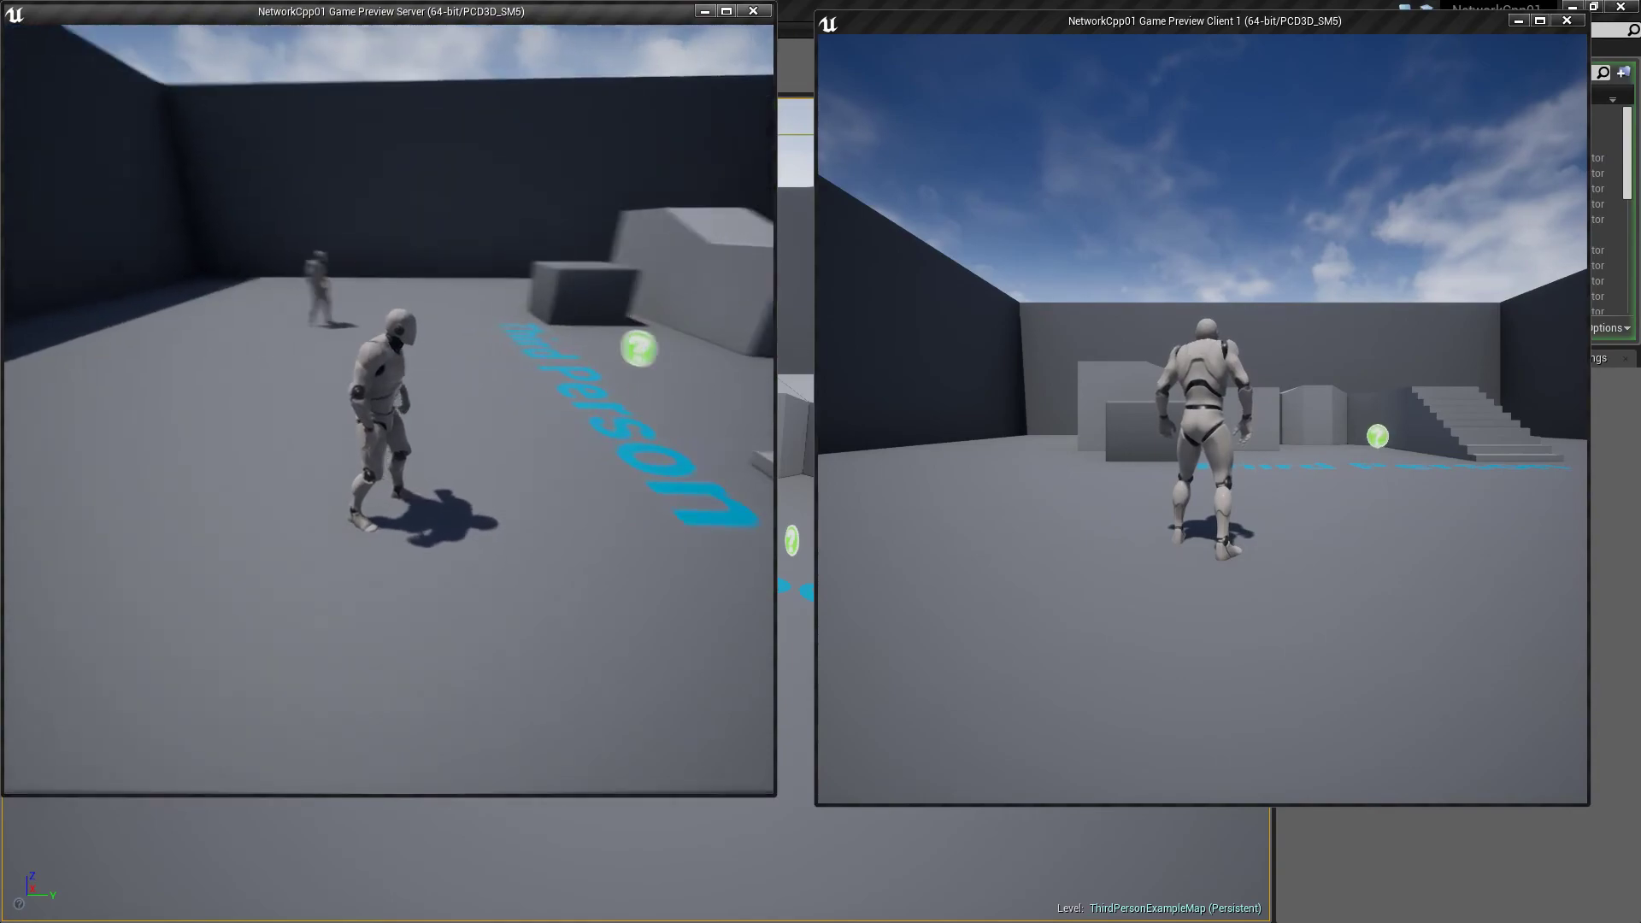
pyautogui.press('w')
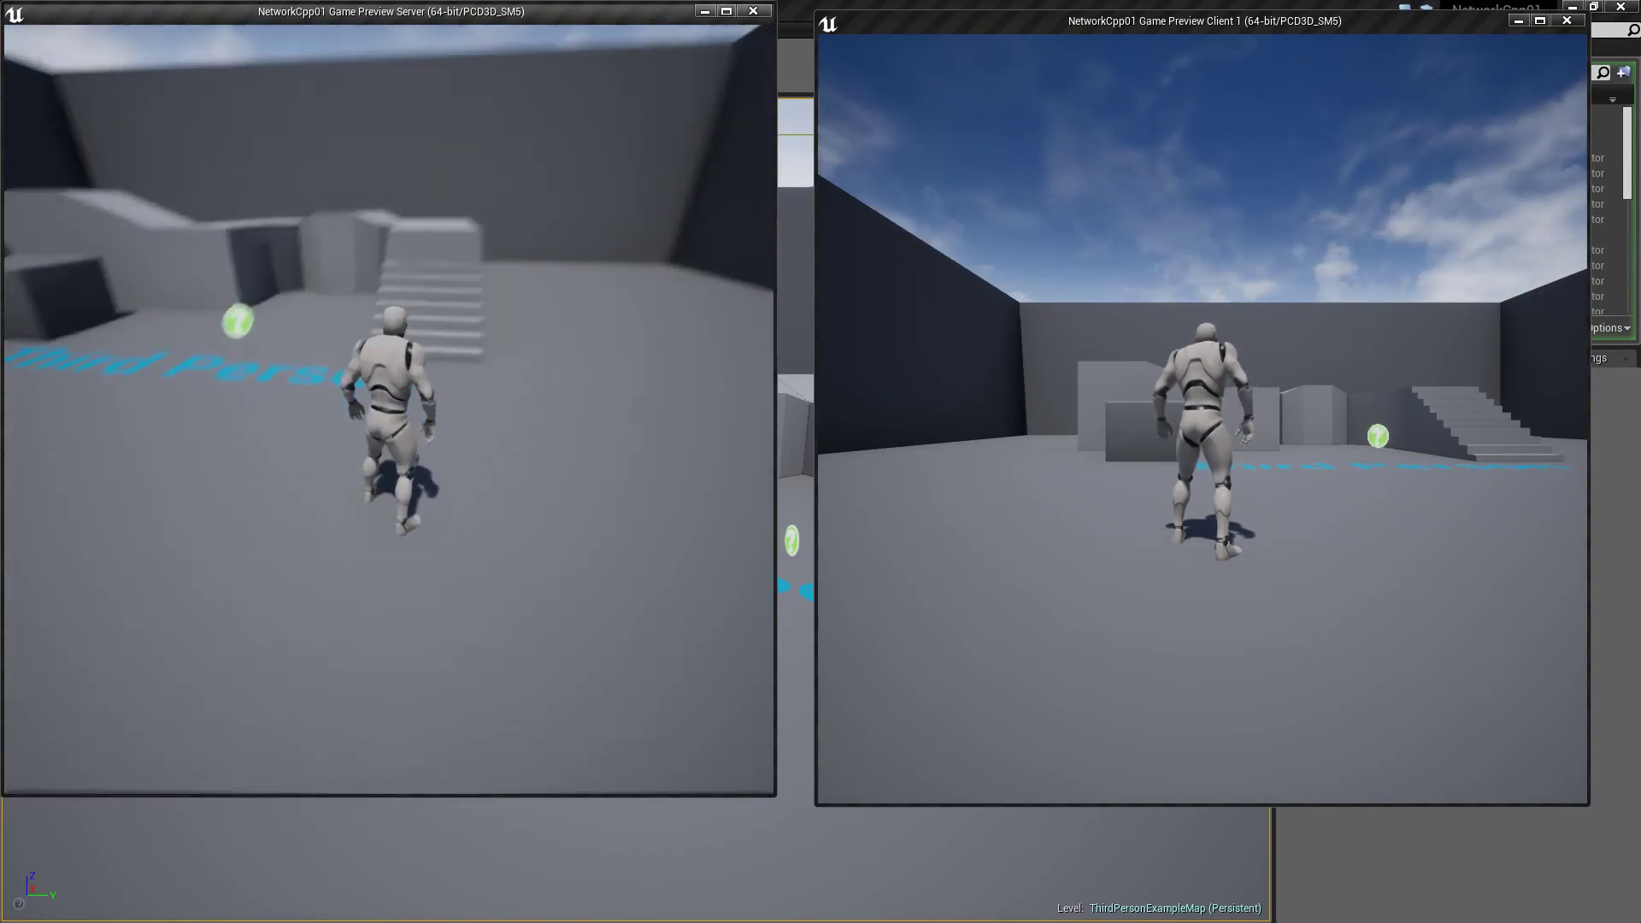
pyautogui.press('w')
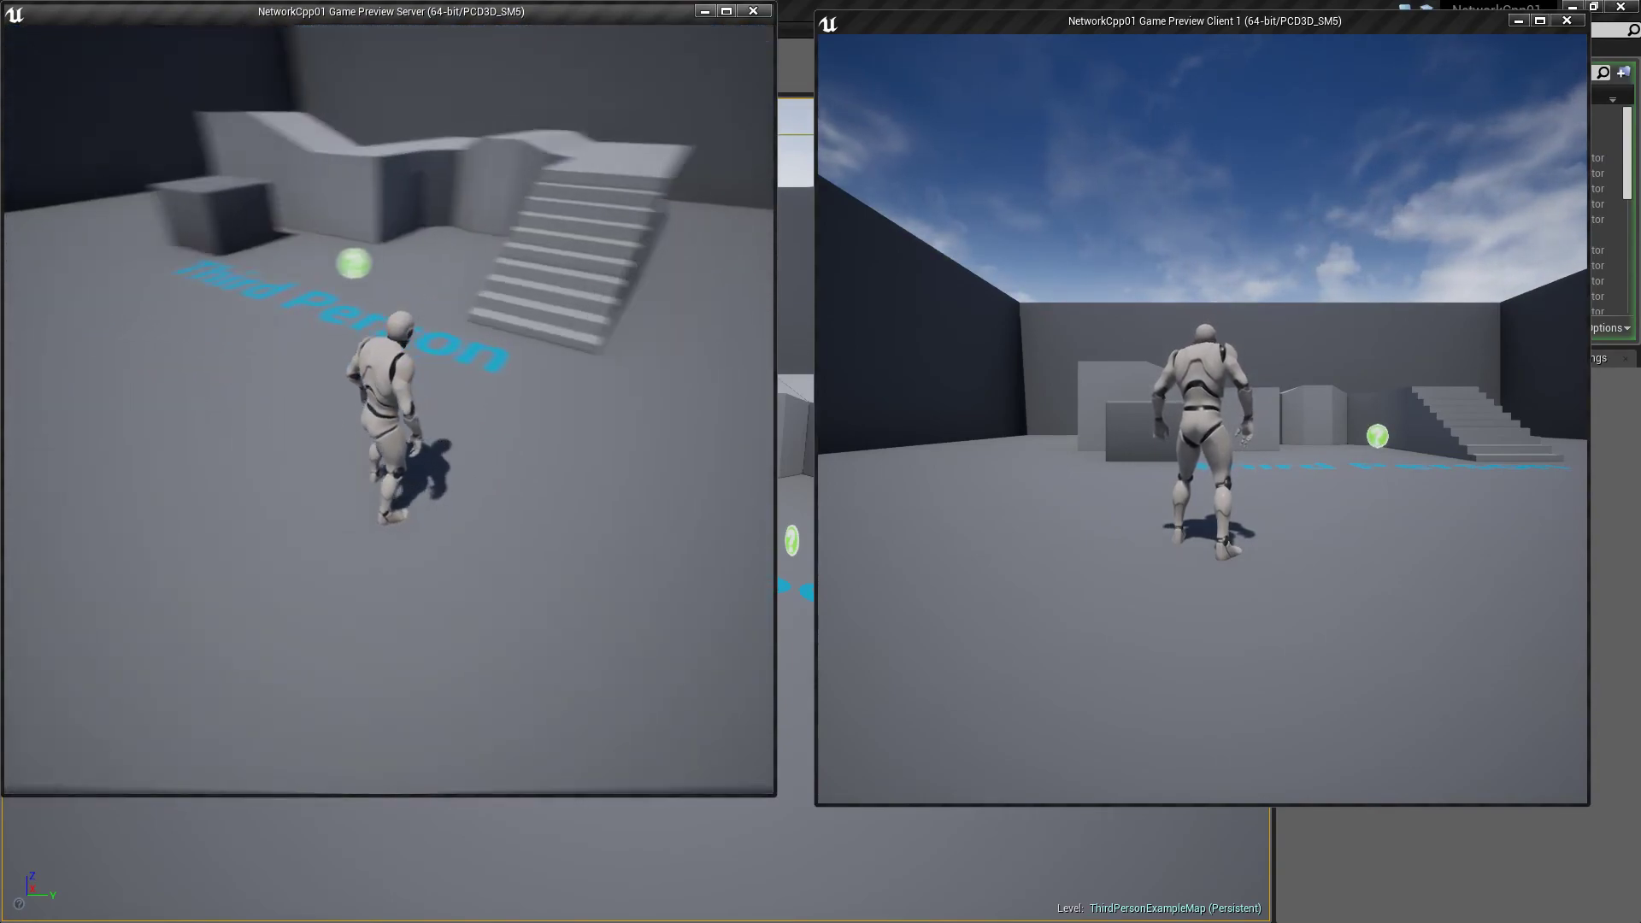
pyautogui.press('w')
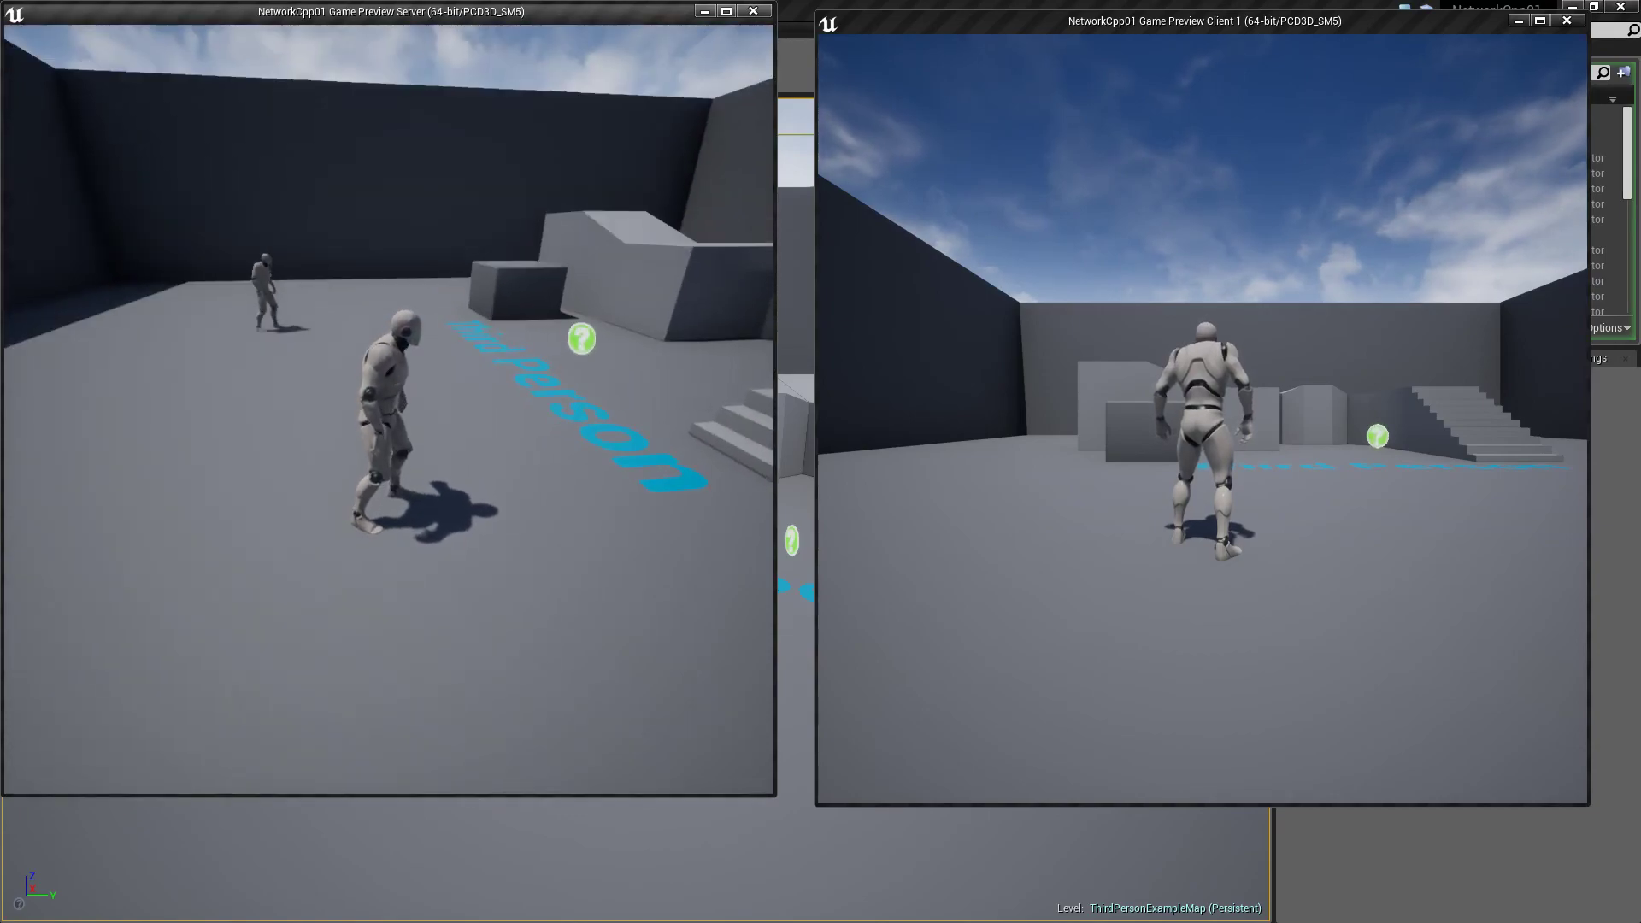
pyautogui.press('w')
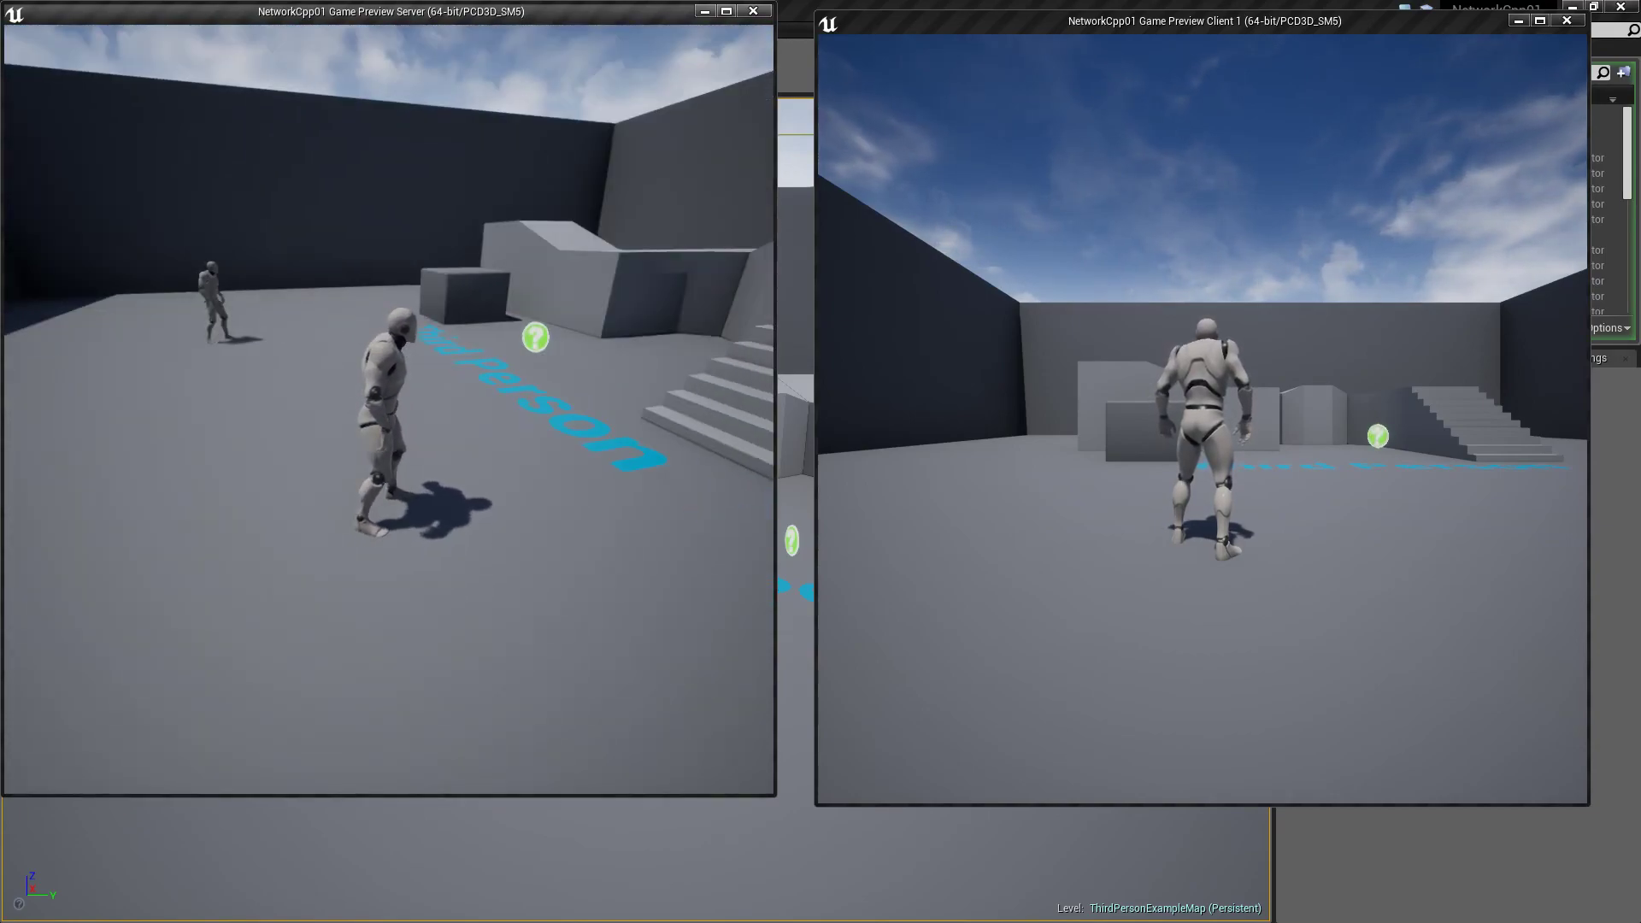